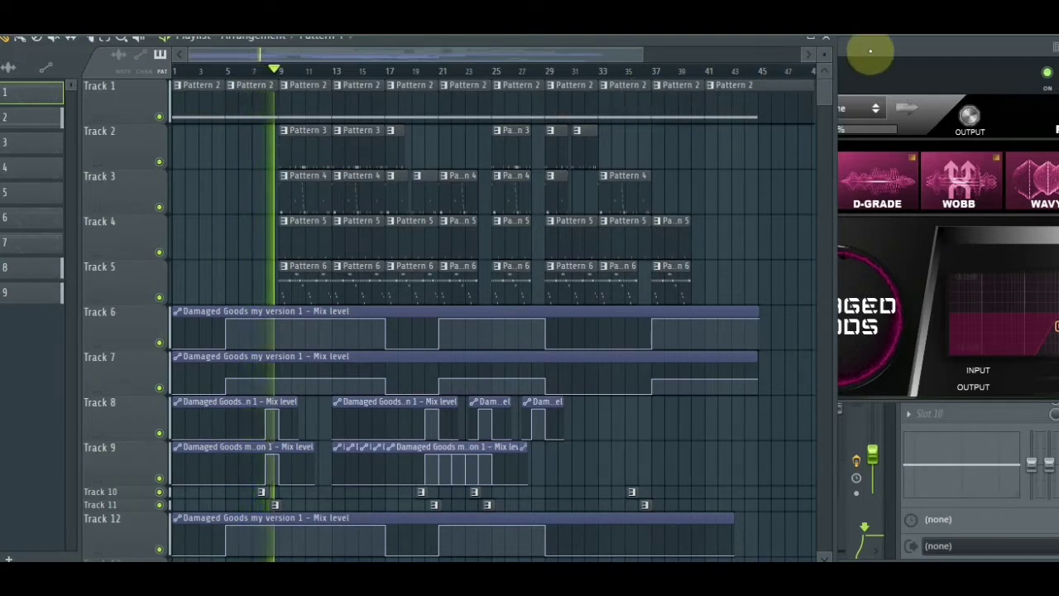
Step: Browse the Damaged Goods preset categories, including Play Away, Drum and Vocal Goods, return to Melody Goods, and close the plugin
click(871, 51)
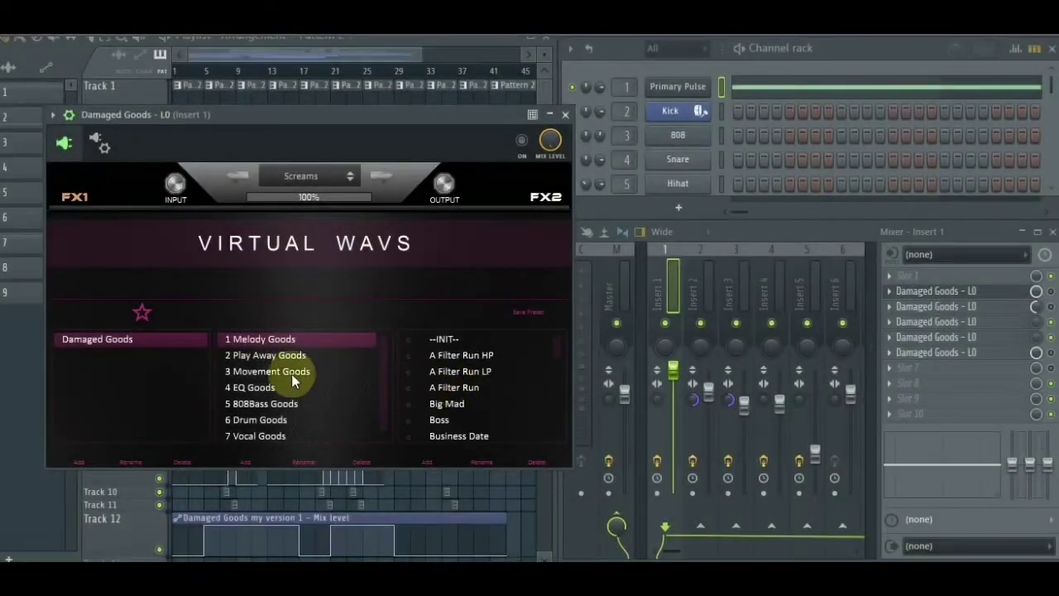
click(292, 356)
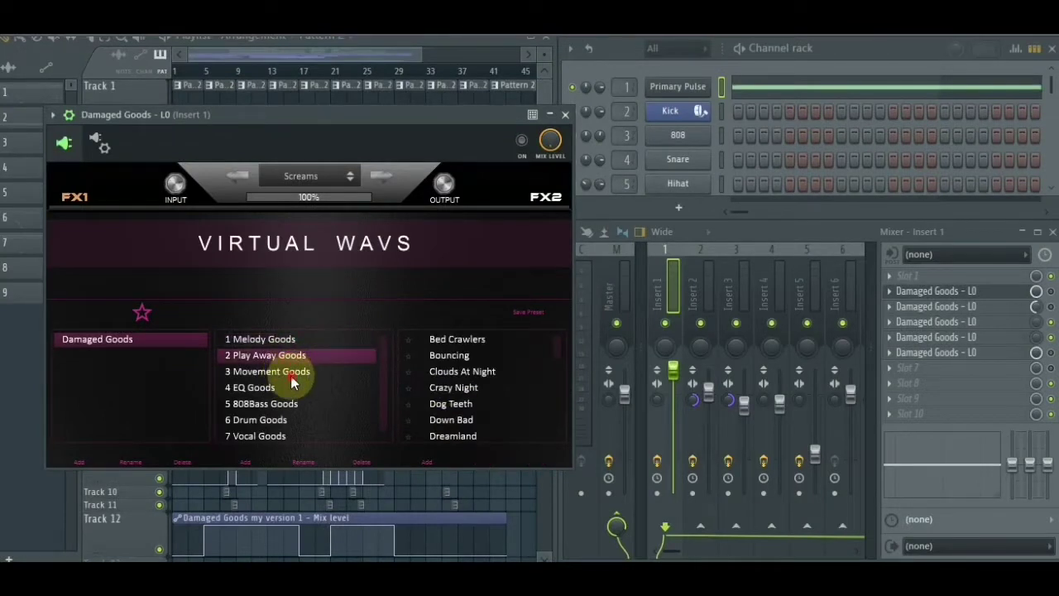
click(290, 374)
click(291, 419)
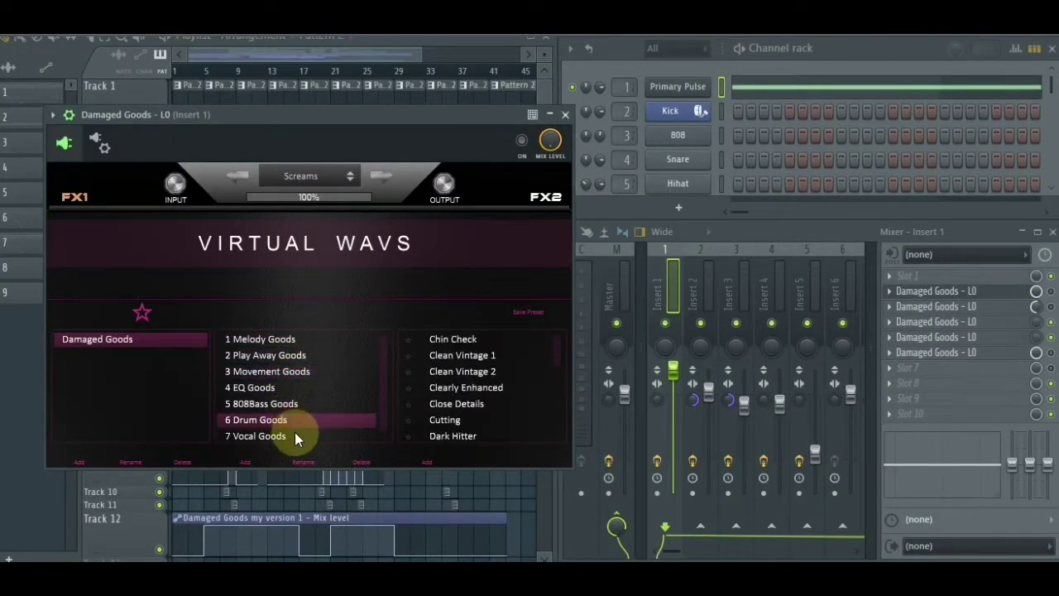
click(295, 434)
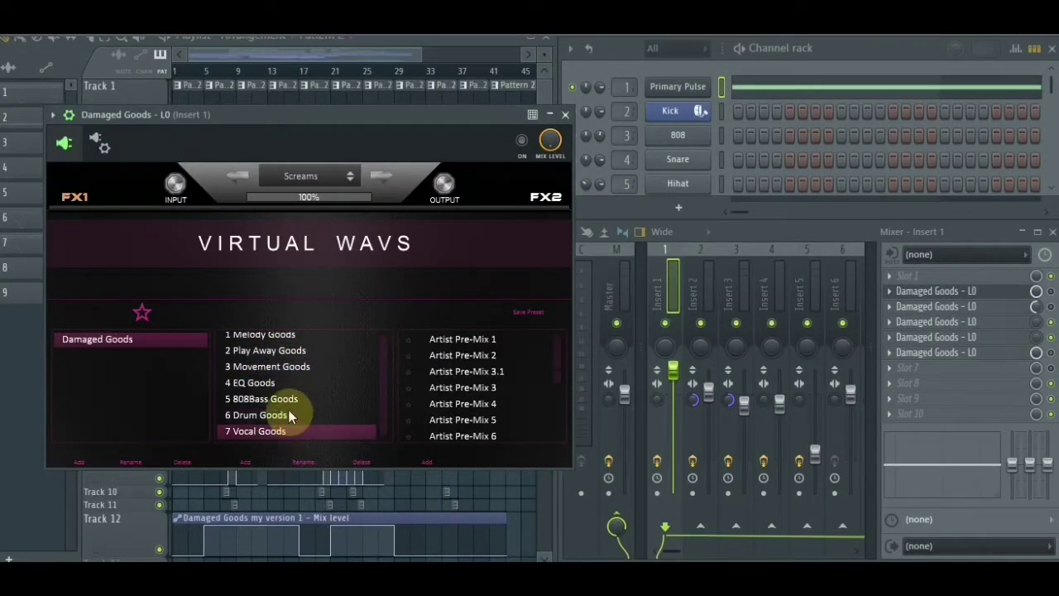
click(277, 341)
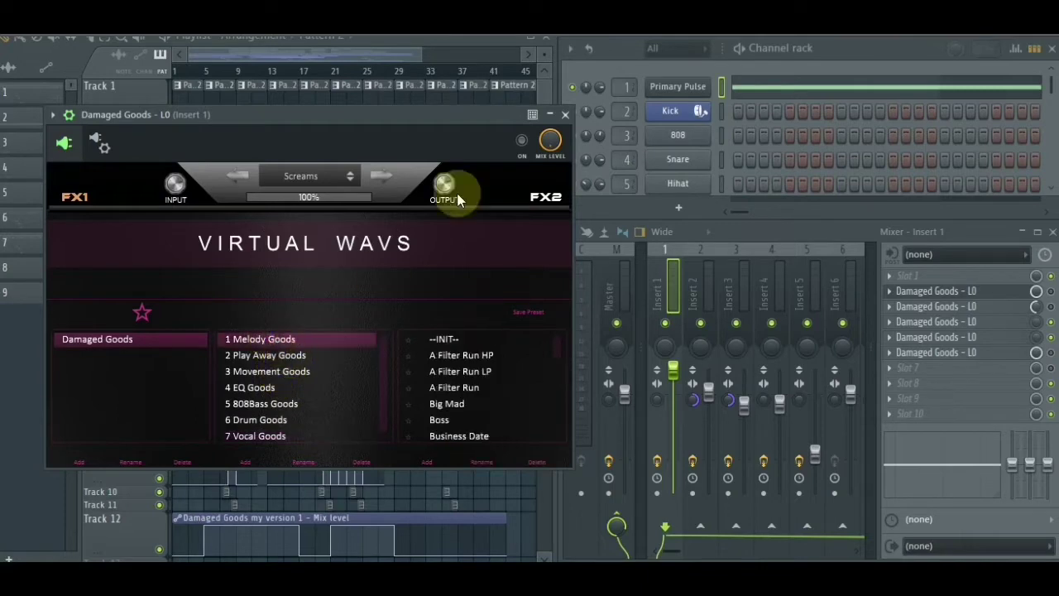
click(566, 115)
Step: Open Primary Pulse and randomize the notes and active steps of the teal and purple sequencer rows
click(676, 91)
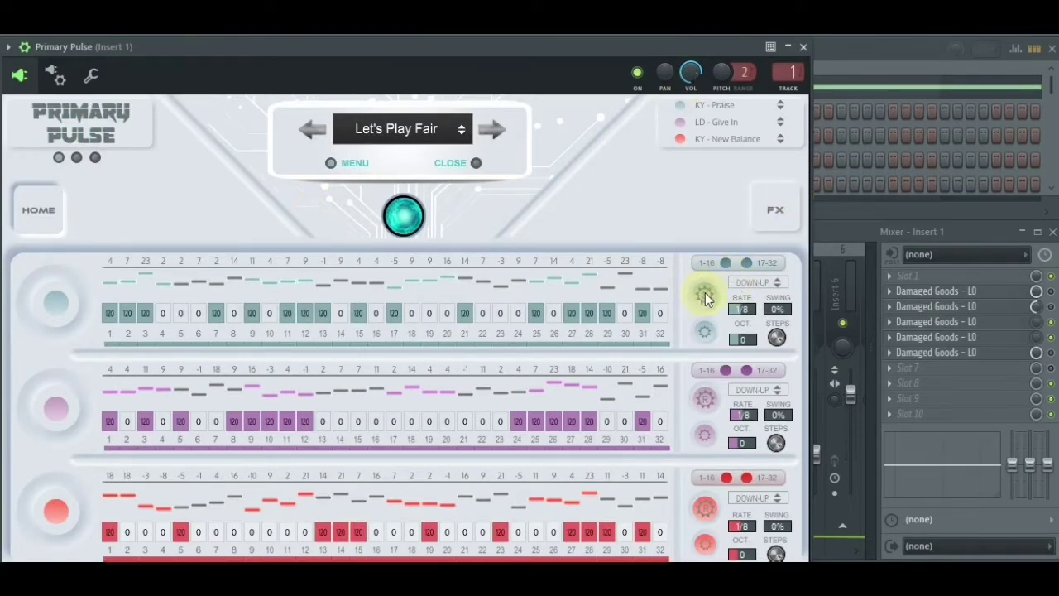
click(708, 330)
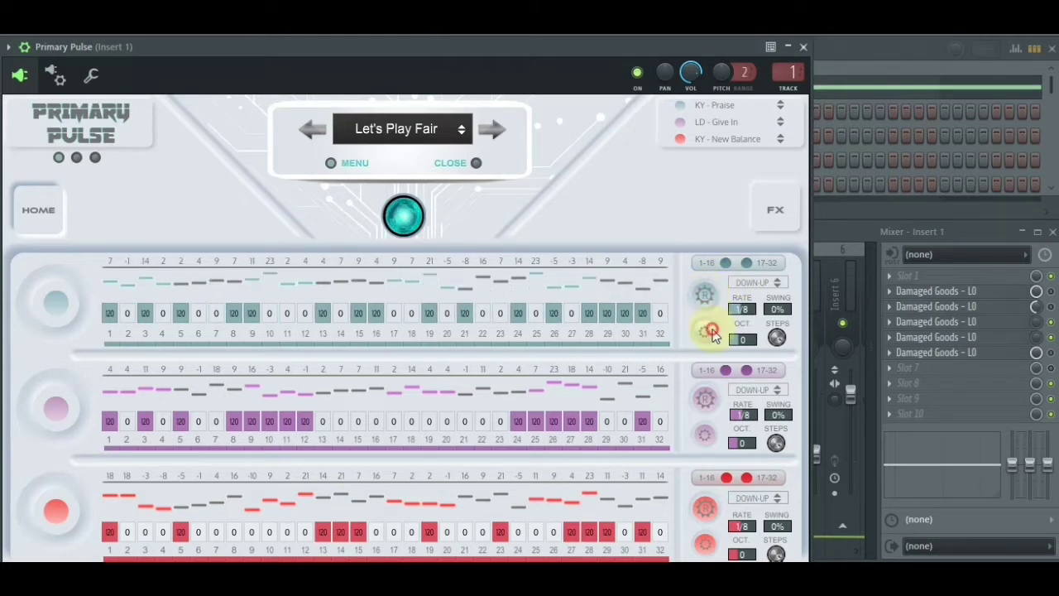
click(711, 334)
click(707, 439)
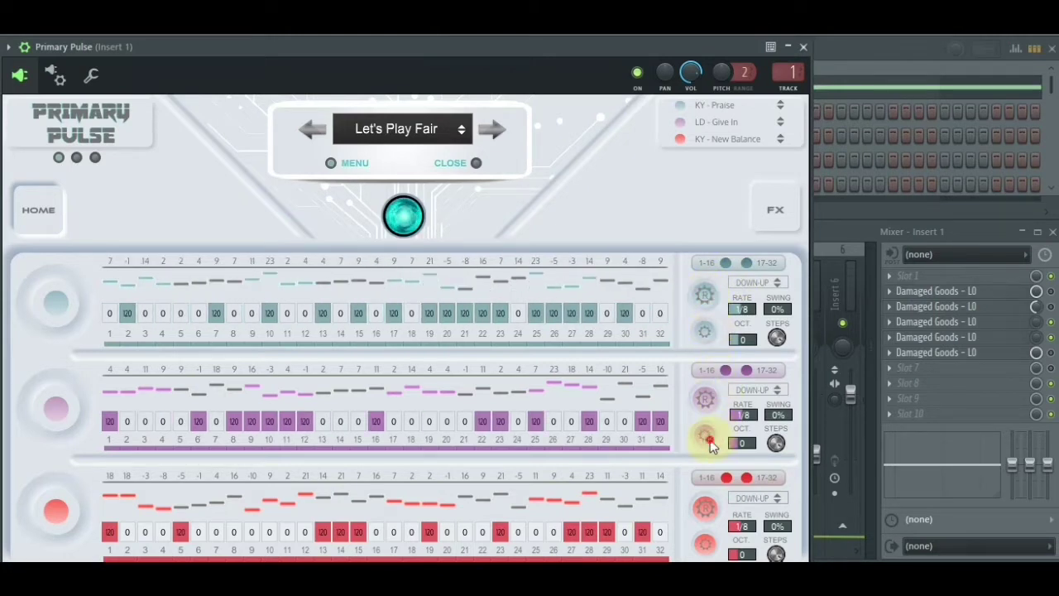
click(704, 399)
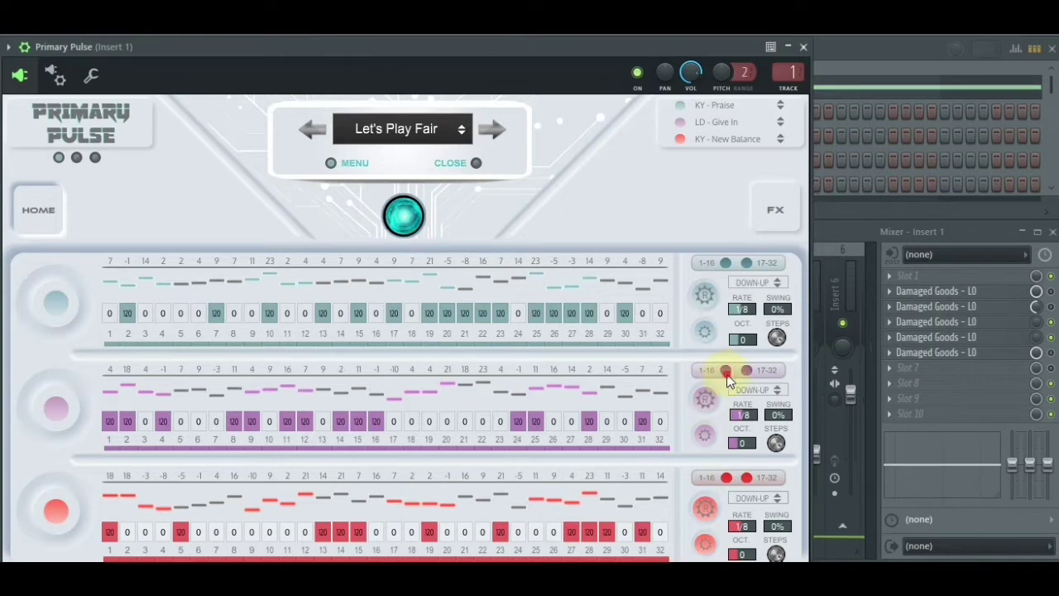
click(726, 371)
Step: Randomize the notes of both halves and the active steps of the red sequencer row
click(725, 477)
click(747, 478)
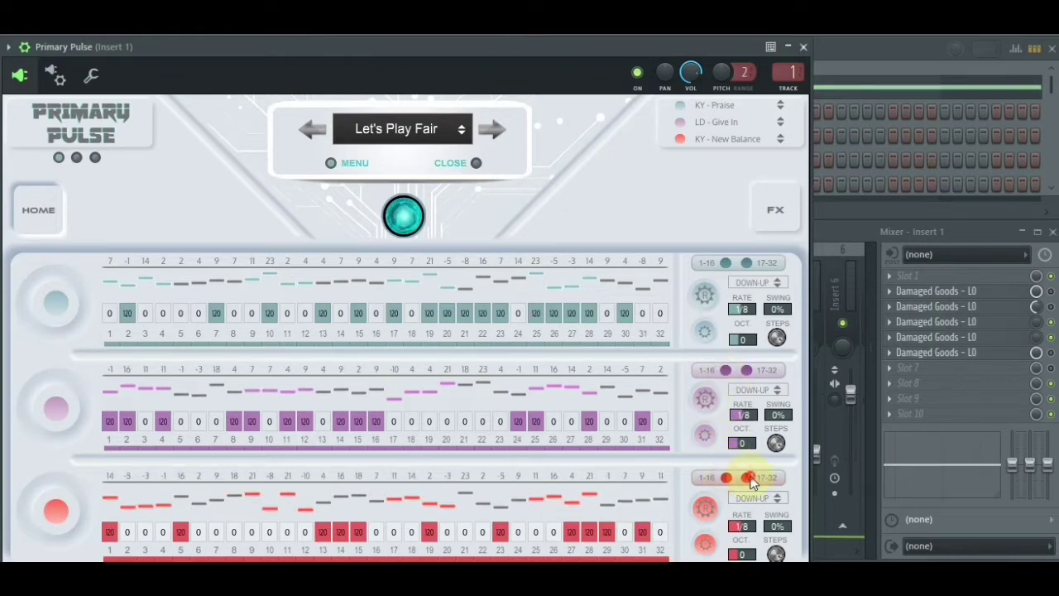
click(705, 542)
click(706, 508)
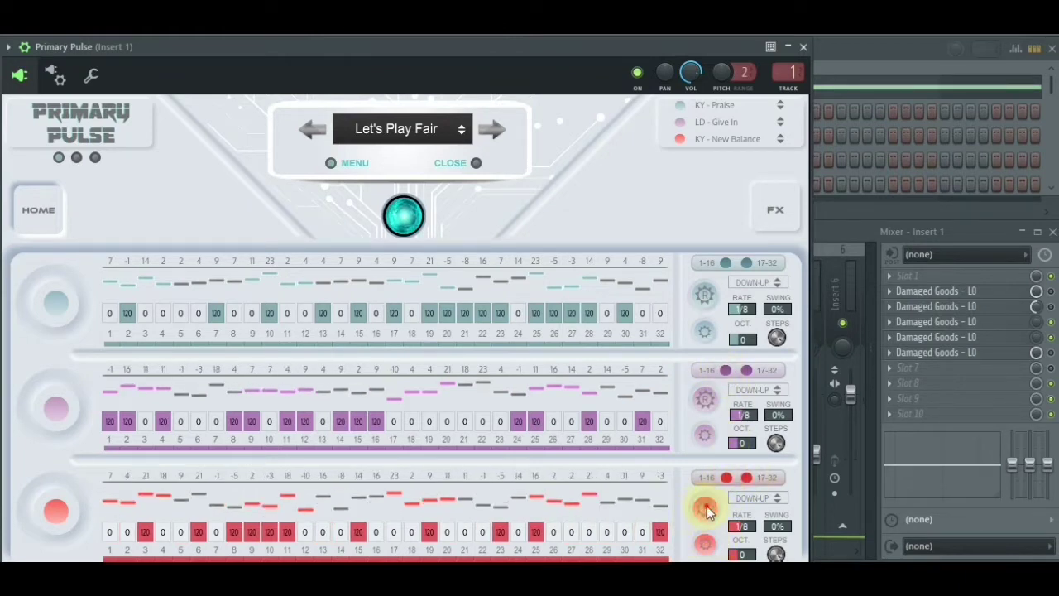
click(706, 508)
click(704, 506)
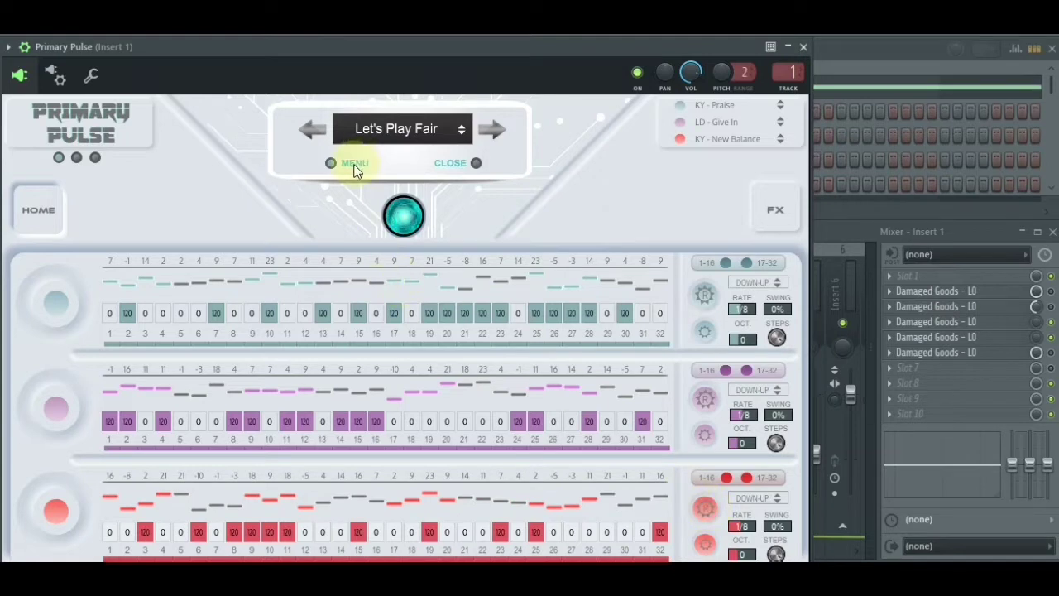
Step: Browse the Primary Pulse preset banks sorted by key, such as D major(Bmin), and close the instrument
click(347, 164)
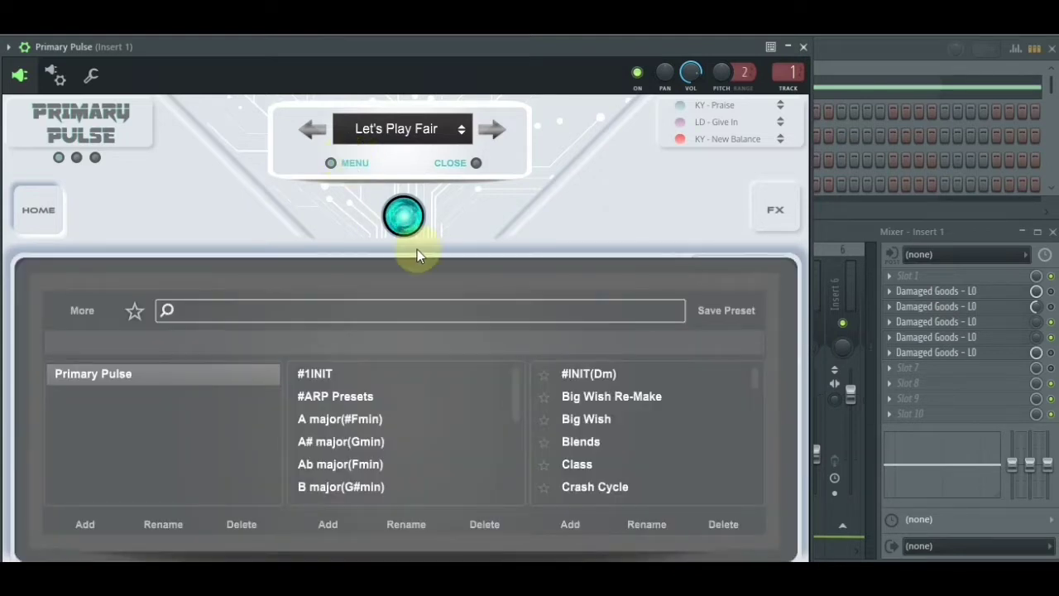
scroll(372, 471, down, 3)
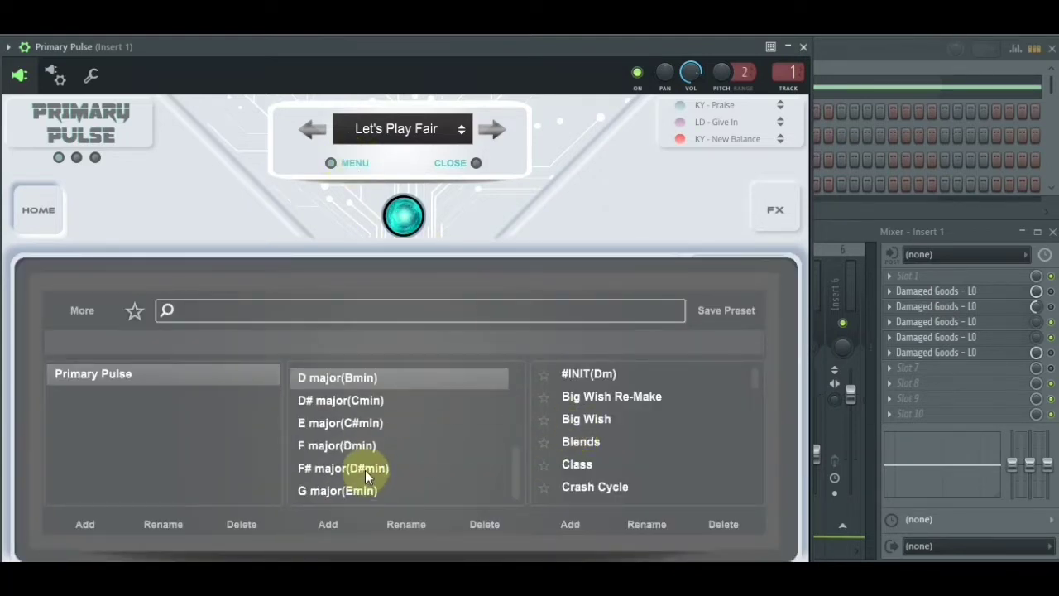
scroll(645, 414, down, 8)
click(603, 387)
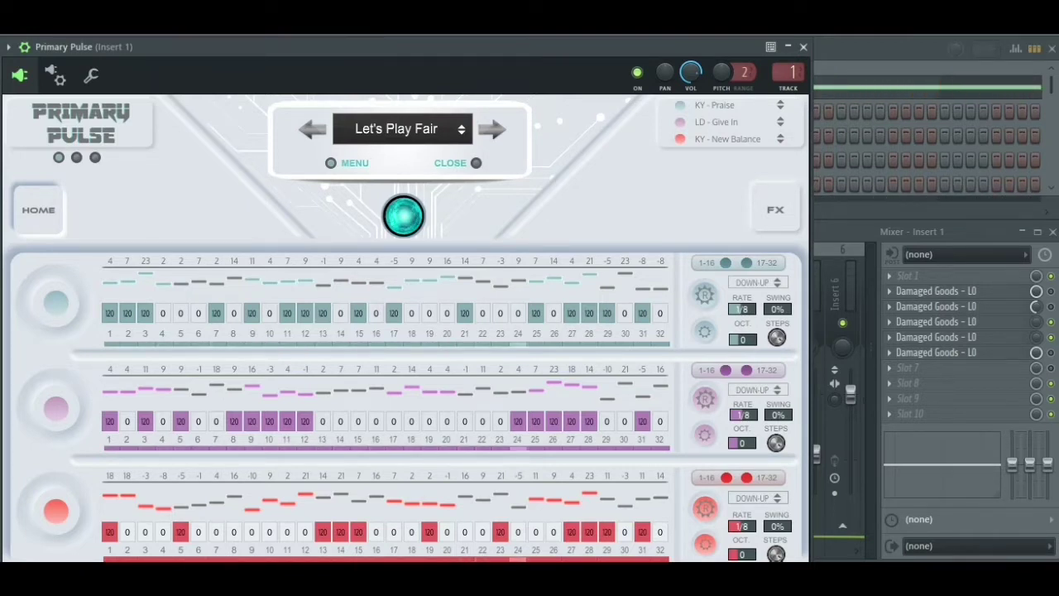
click(869, 93)
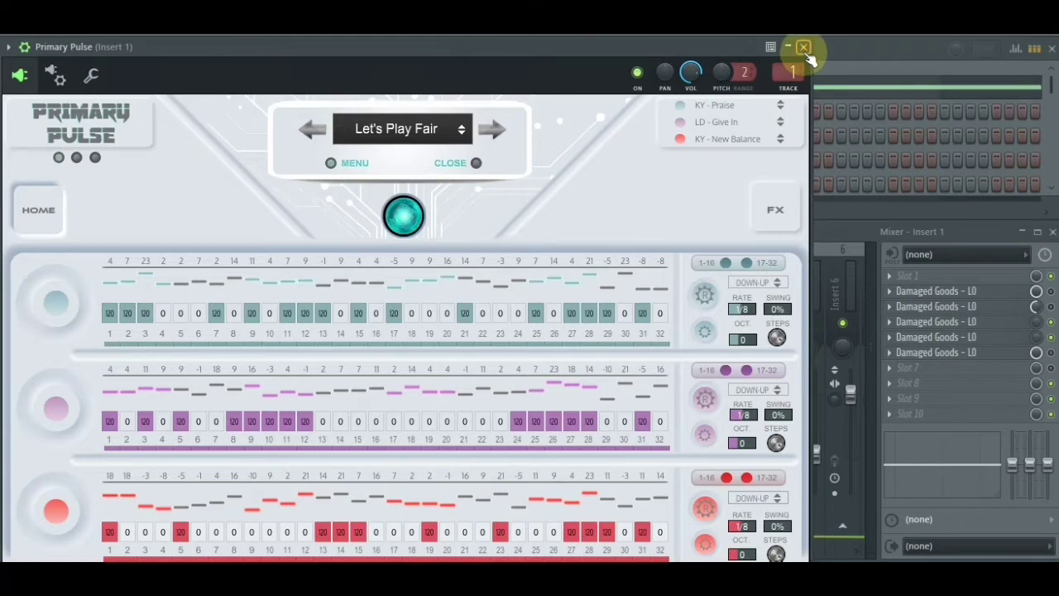
click(802, 47)
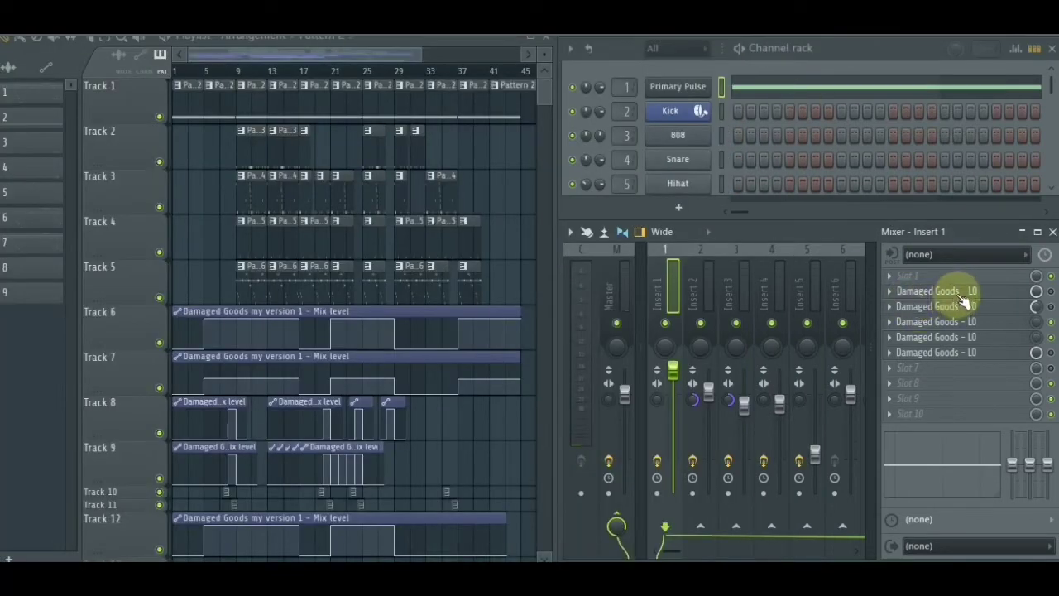
Step: Open the Damaged Goods effect in slot 2 of Insert 1, find its Screams preset, and play the melody through it
click(956, 294)
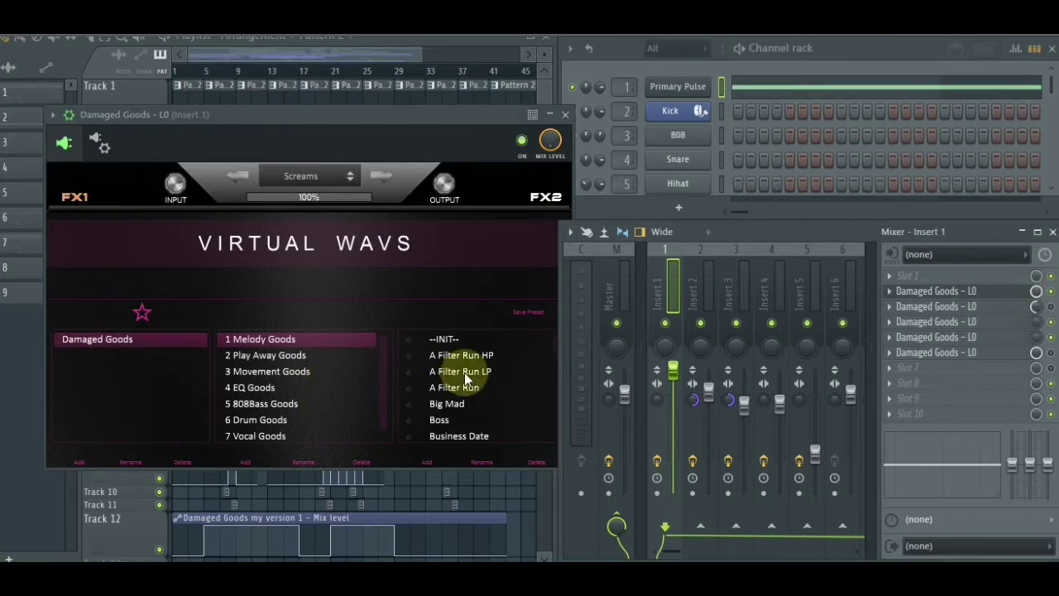
scroll(464, 373, down, 15)
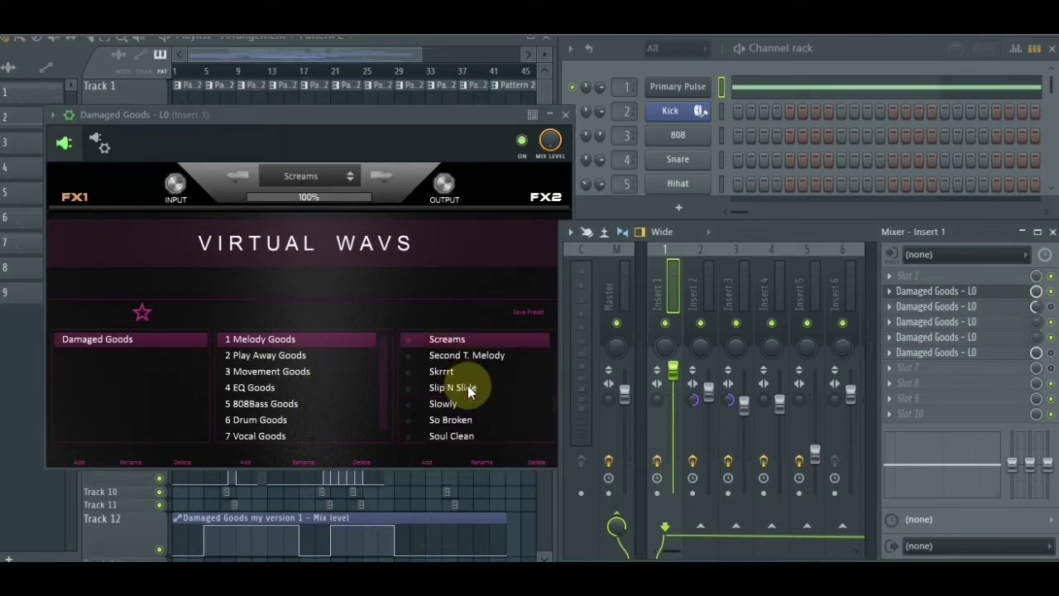
click(296, 176)
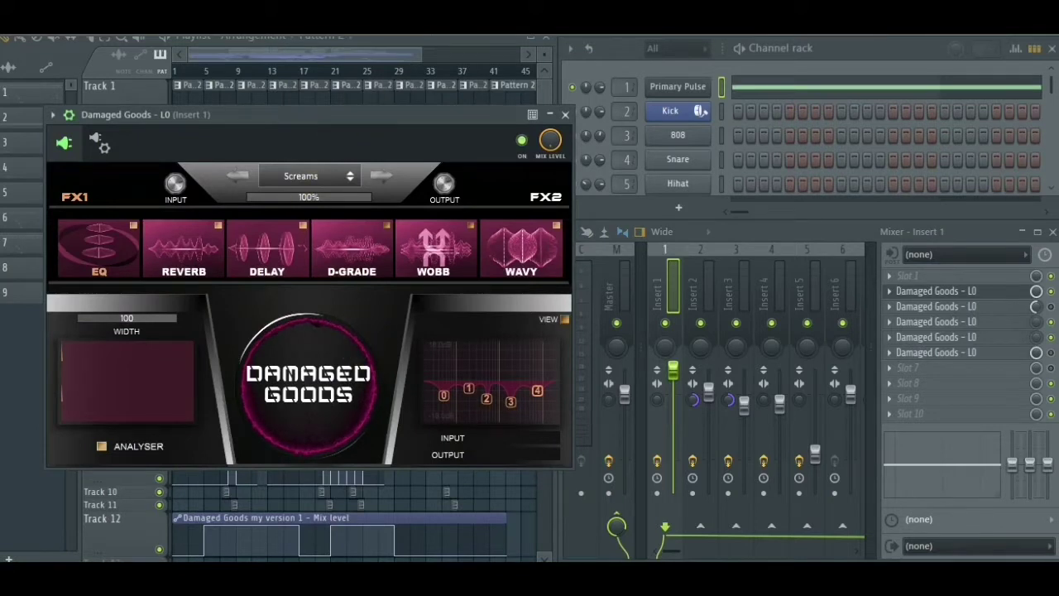
key(space)
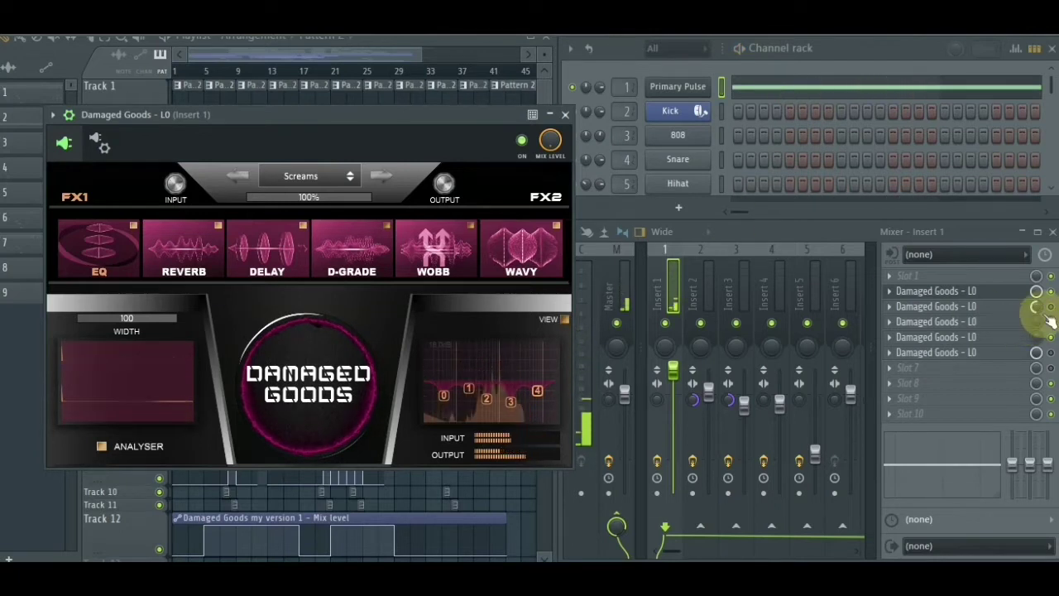
Step: Open the slot 3 Damaged Goods effect with the Dark Space preset, enable it, and audition the melody with it
click(958, 306)
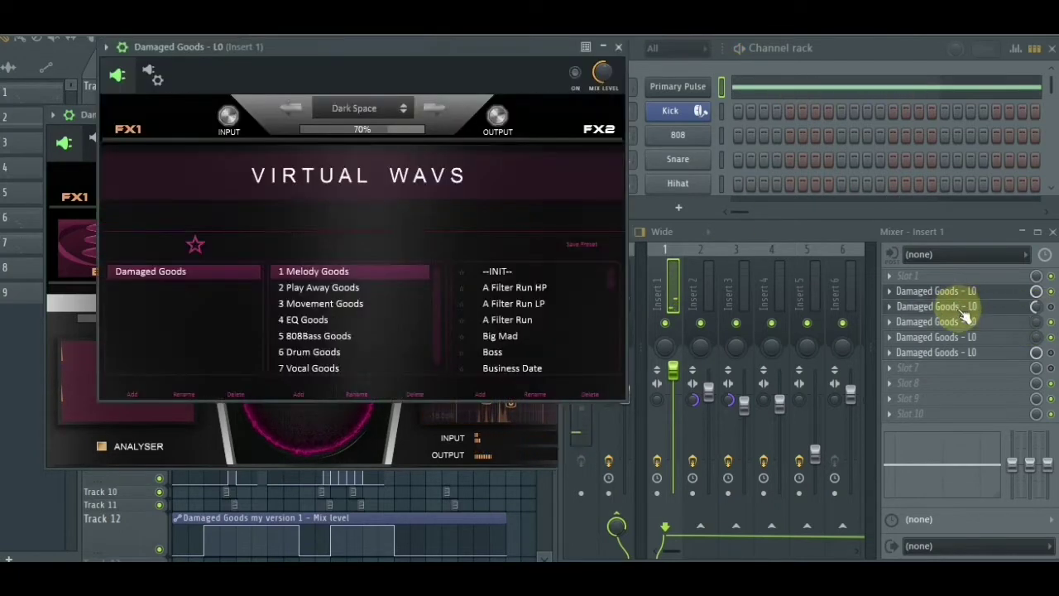
click(365, 109)
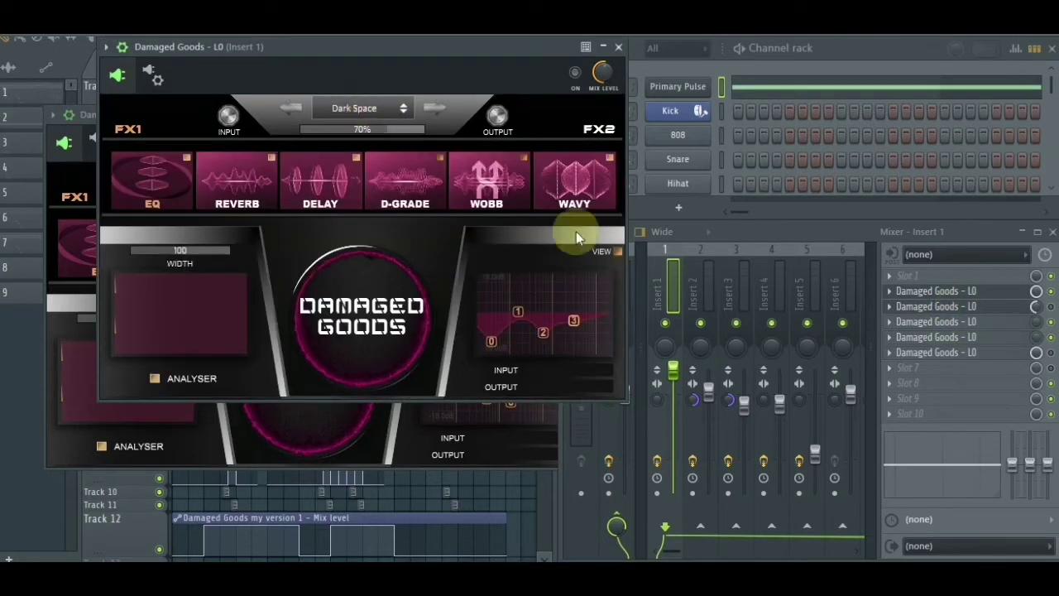
click(1049, 309)
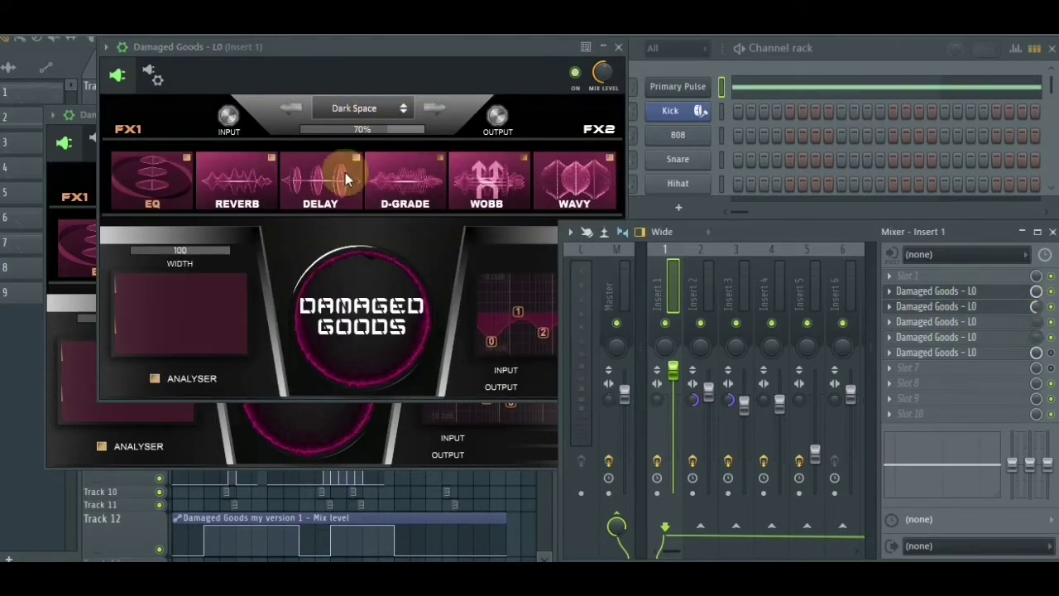
key(space)
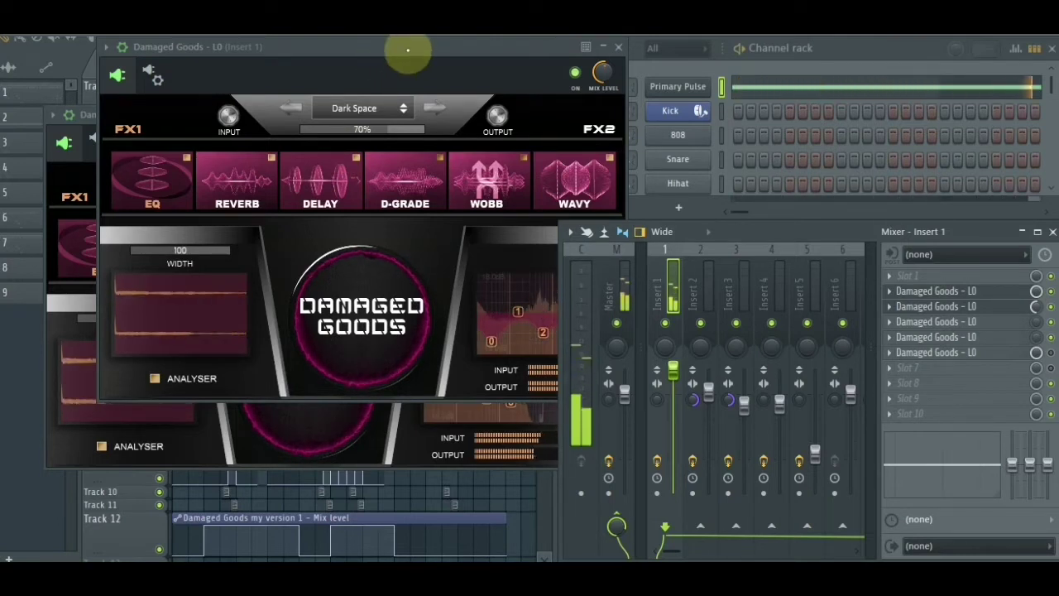
click(408, 49)
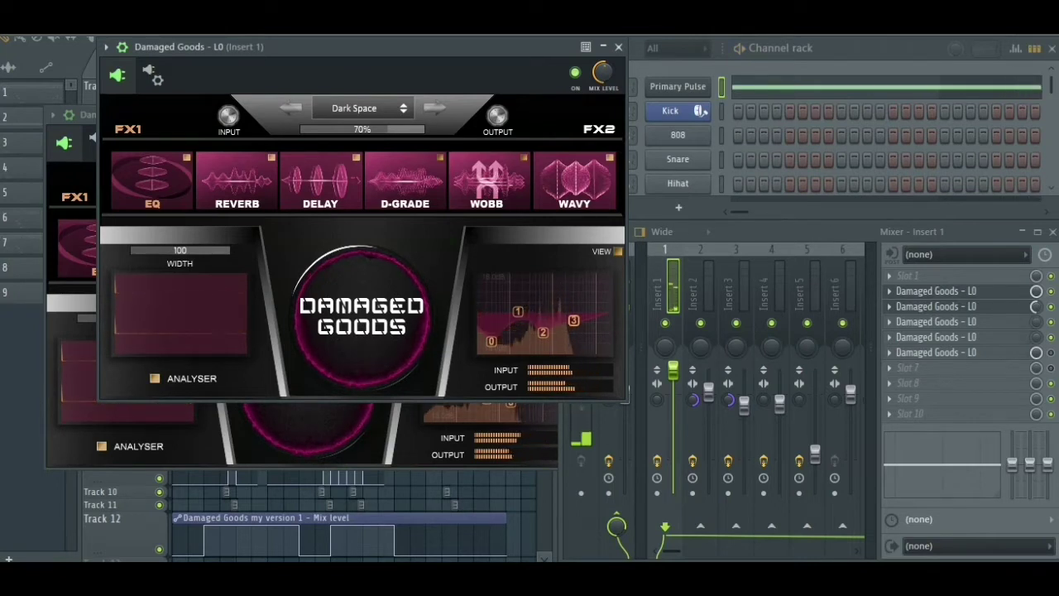
Step: Bypass the Damaged Goods effects in slots 2 to 5 and open the Game Face instance beside the Off Step one
click(1050, 336)
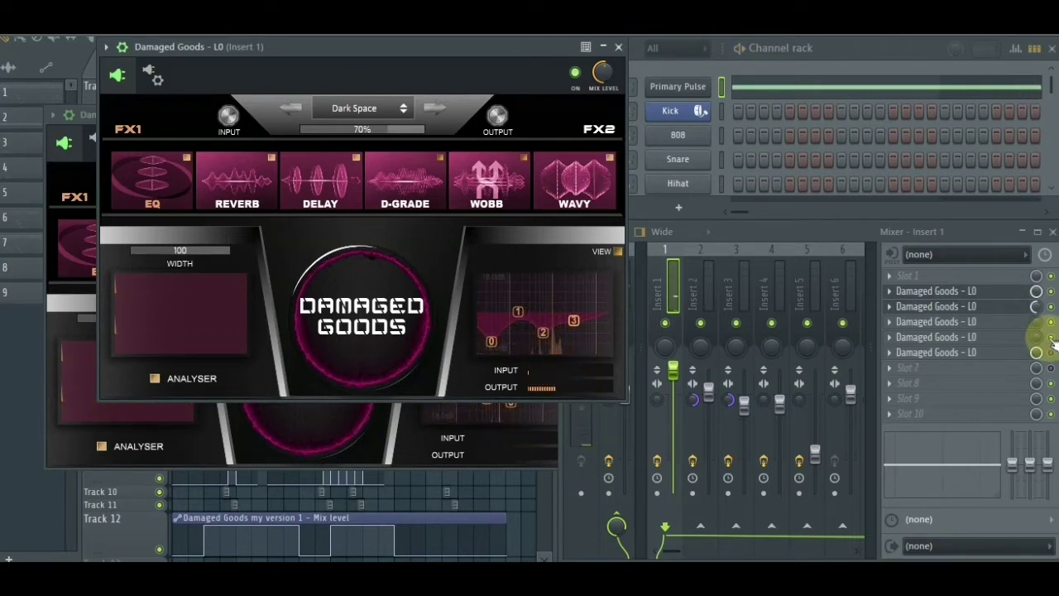
click(1051, 306)
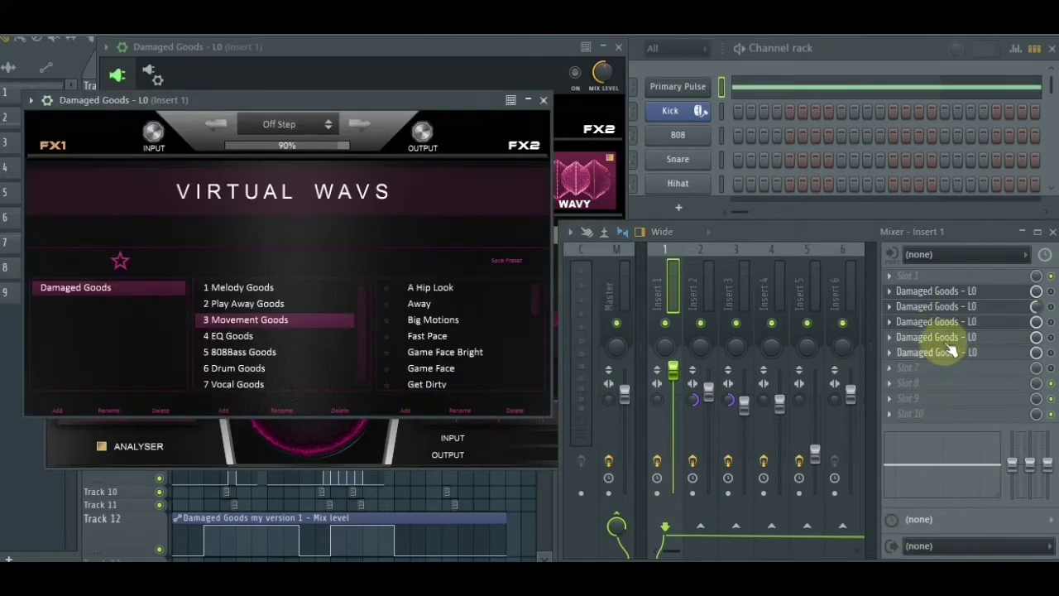
click(945, 344)
drag(420, 91, 863, 110)
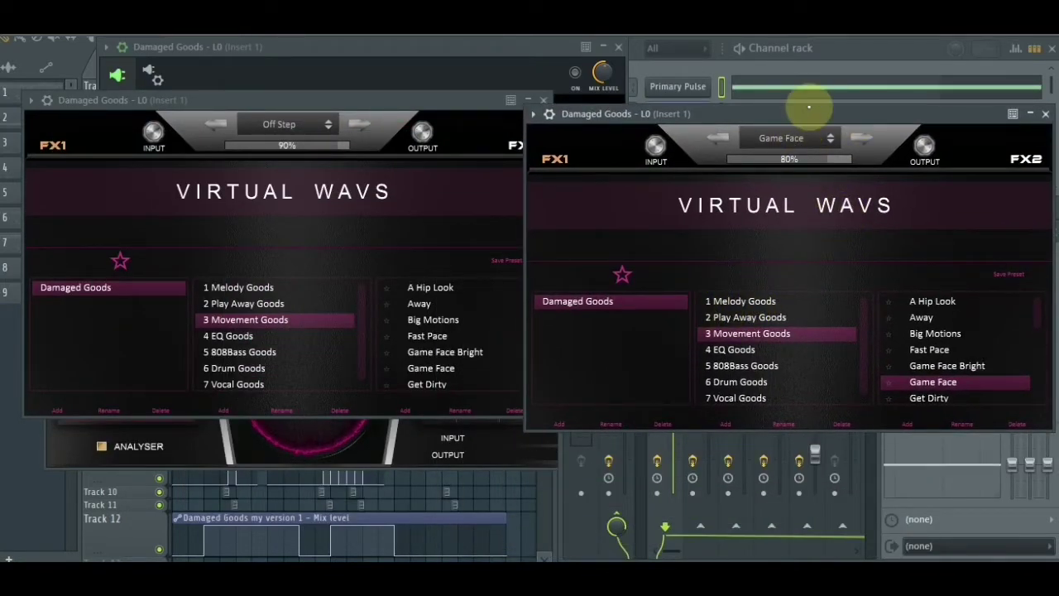
drag(804, 111, 315, 177)
Step: Play the melody while enabling the effects in slots 4 and 5, and reduce slot 5's mix level
key(space)
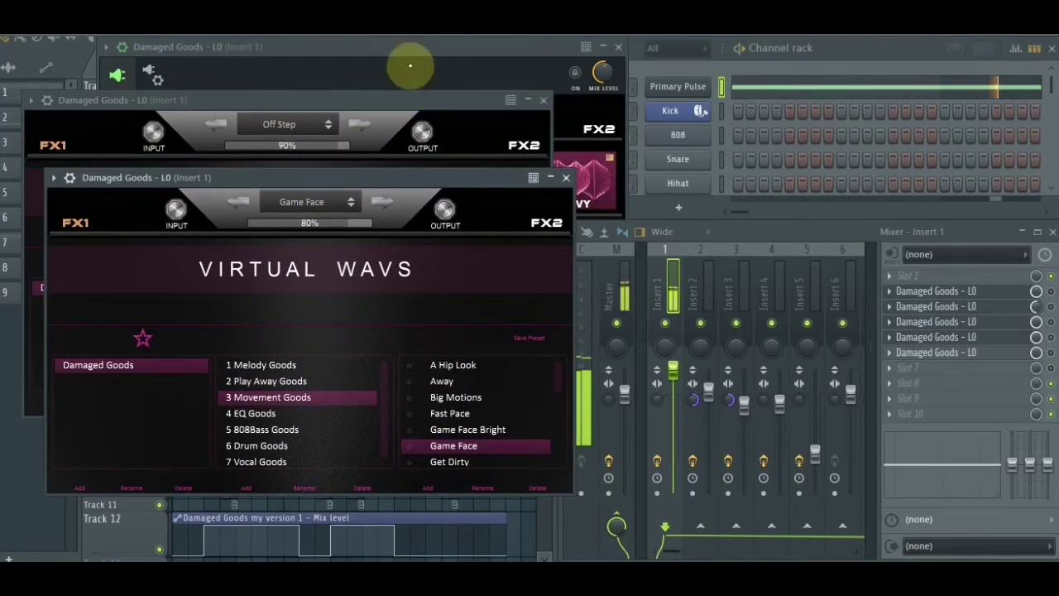
click(1055, 325)
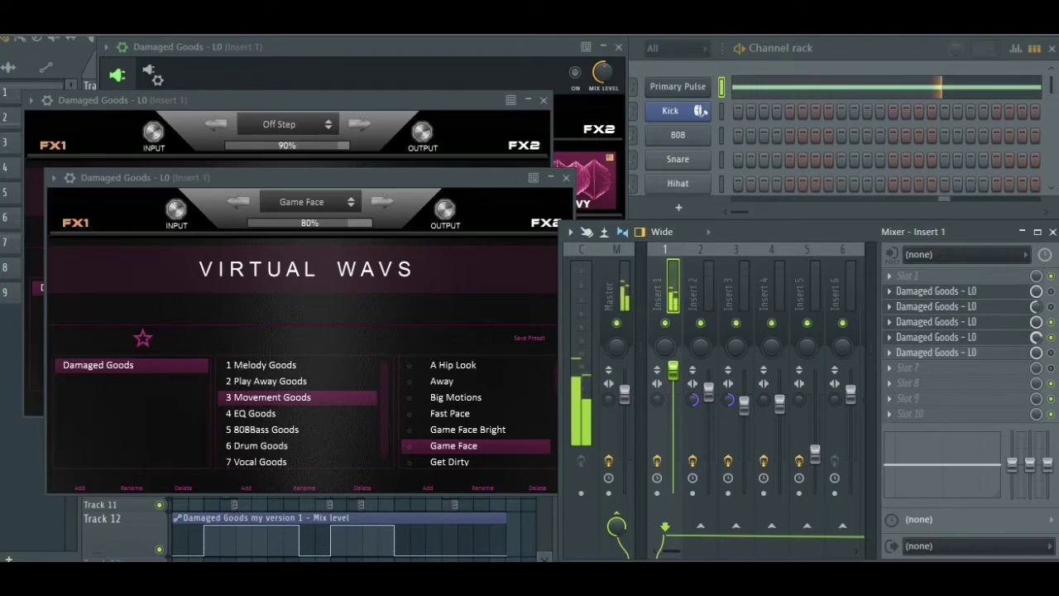
click(1035, 336)
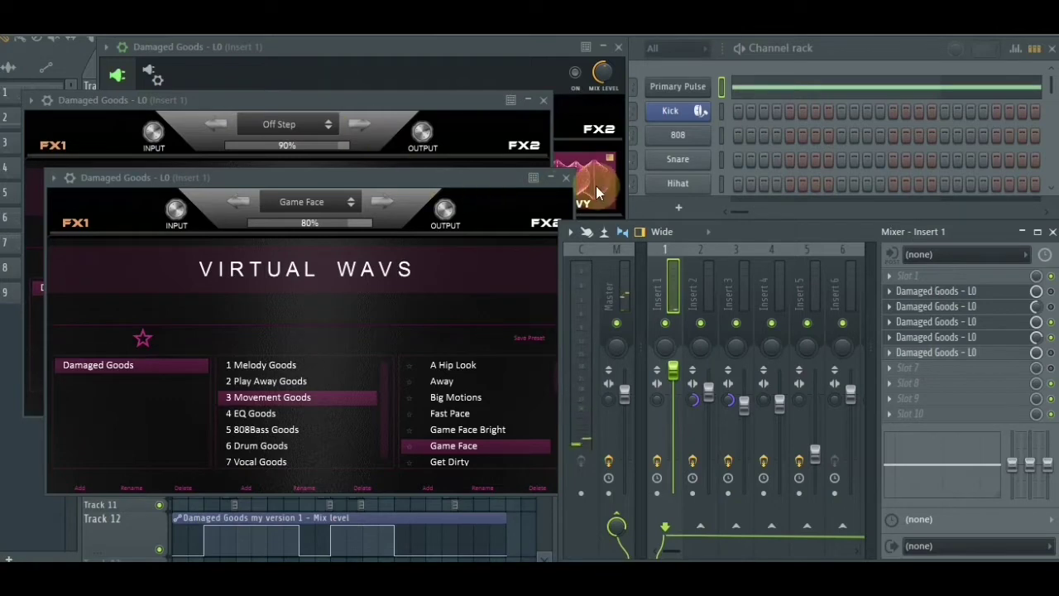
Step: Close the four open Damaged Goods windows and open the slot 6 instance with the Welcome preset
click(566, 177)
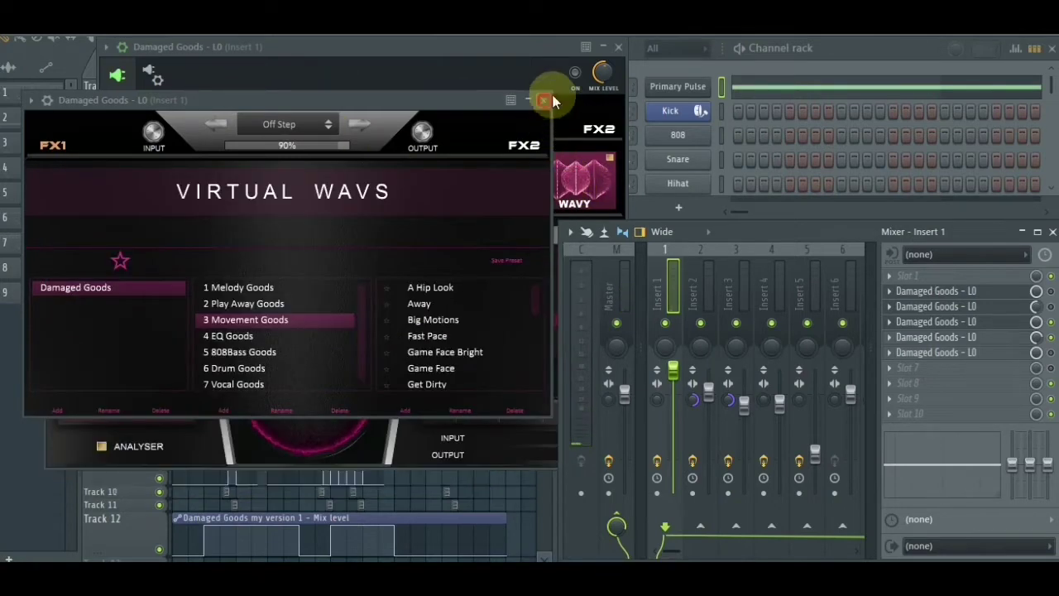
click(544, 100)
click(618, 47)
click(565, 115)
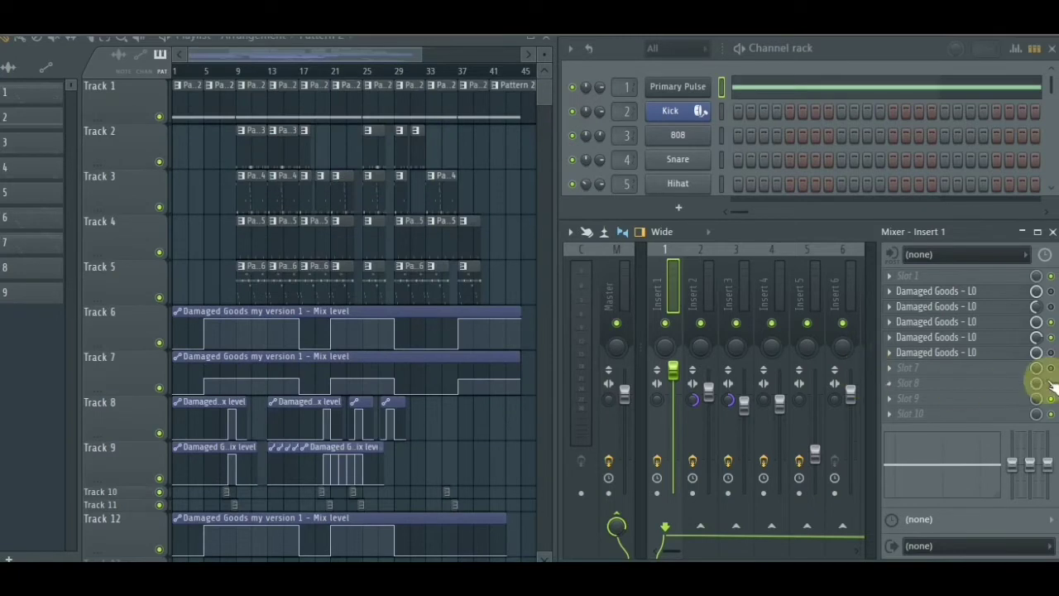
click(1002, 356)
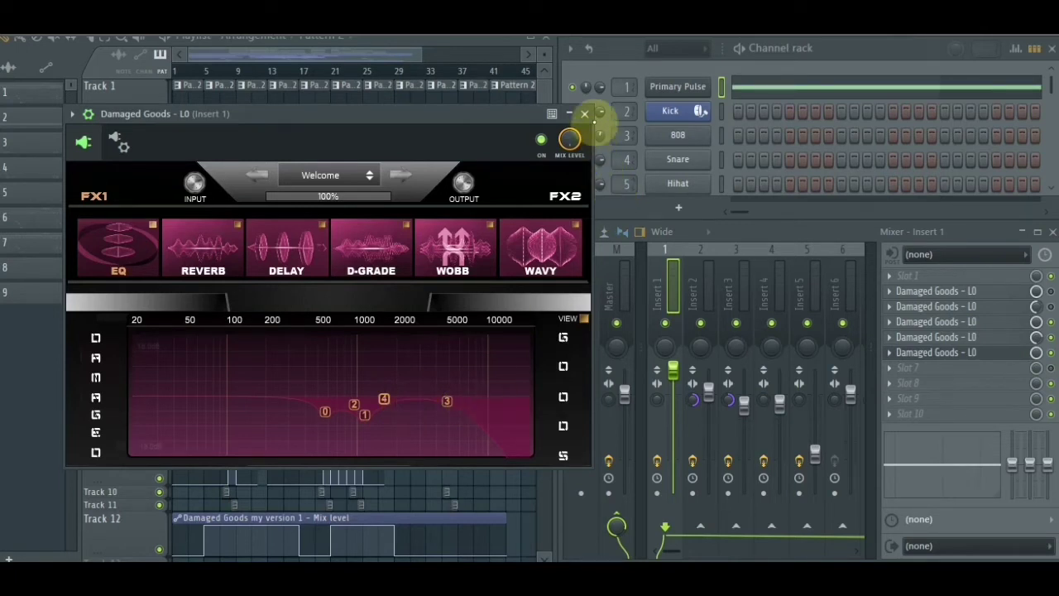
Step: Close the slot 6 effect window, switch to pattern 3, and play the kick with Insert 2's Damaged Goods effect bypassed
click(585, 113)
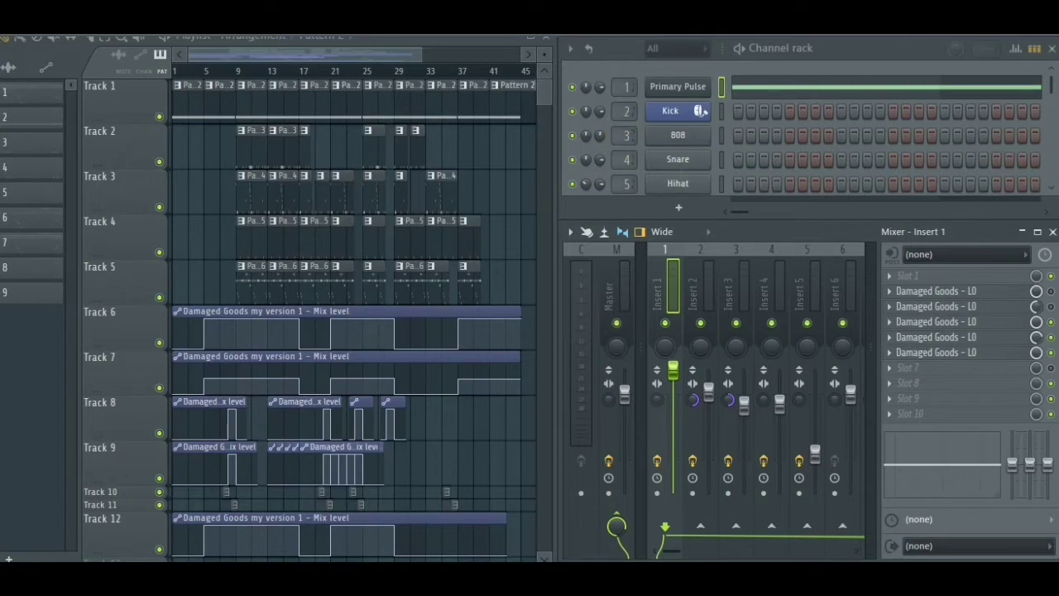
click(31, 143)
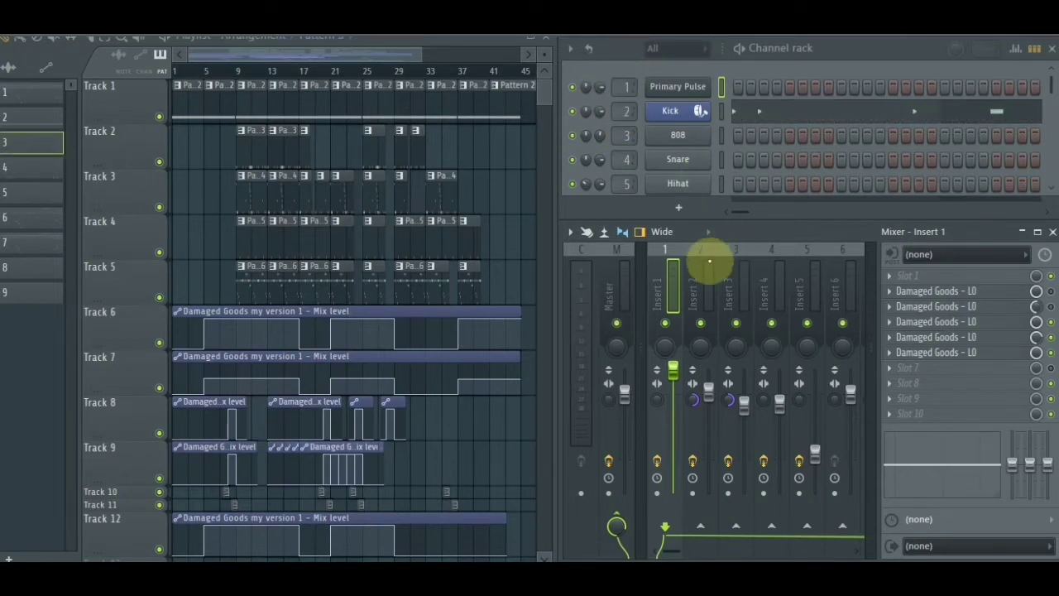
click(694, 294)
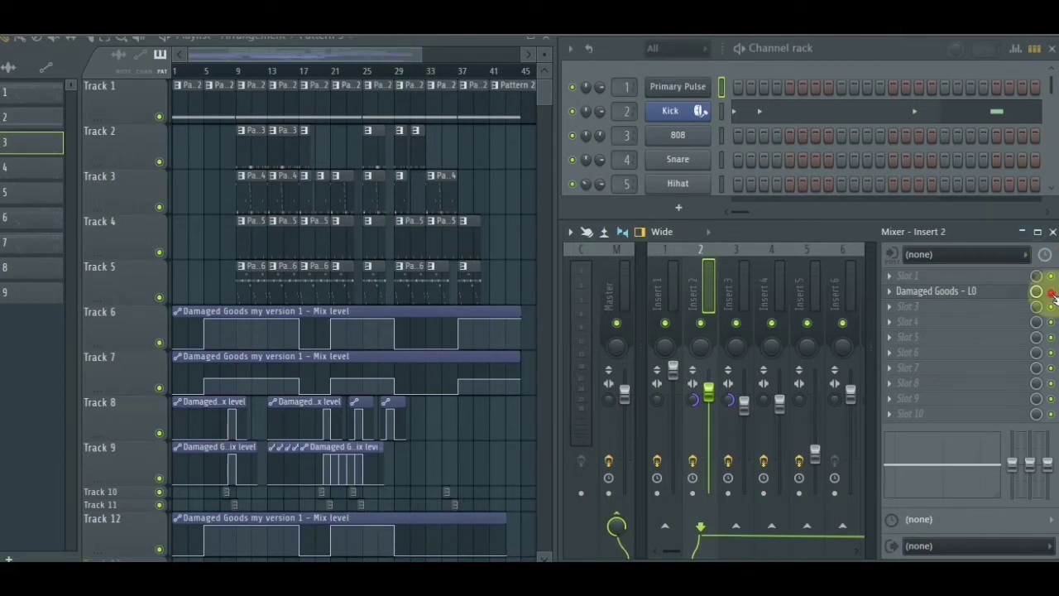
key(space)
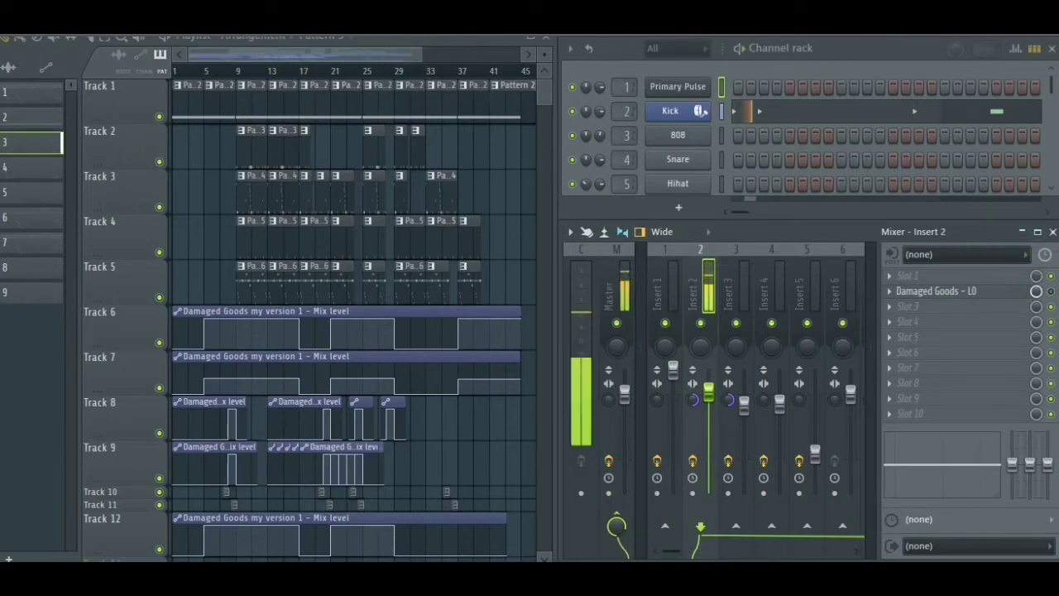
Step: Open Insert 2's Damaged Goods effect with the Trap House Kick preset, compare the kick with it enabled and bypassed, and close its window
click(976, 292)
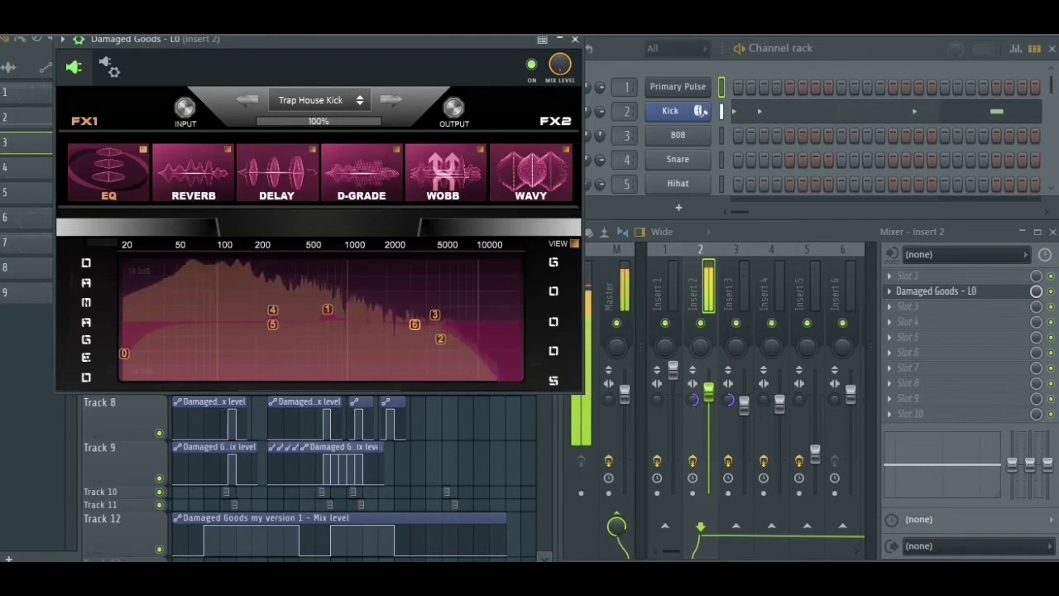
click(1055, 300)
key(space)
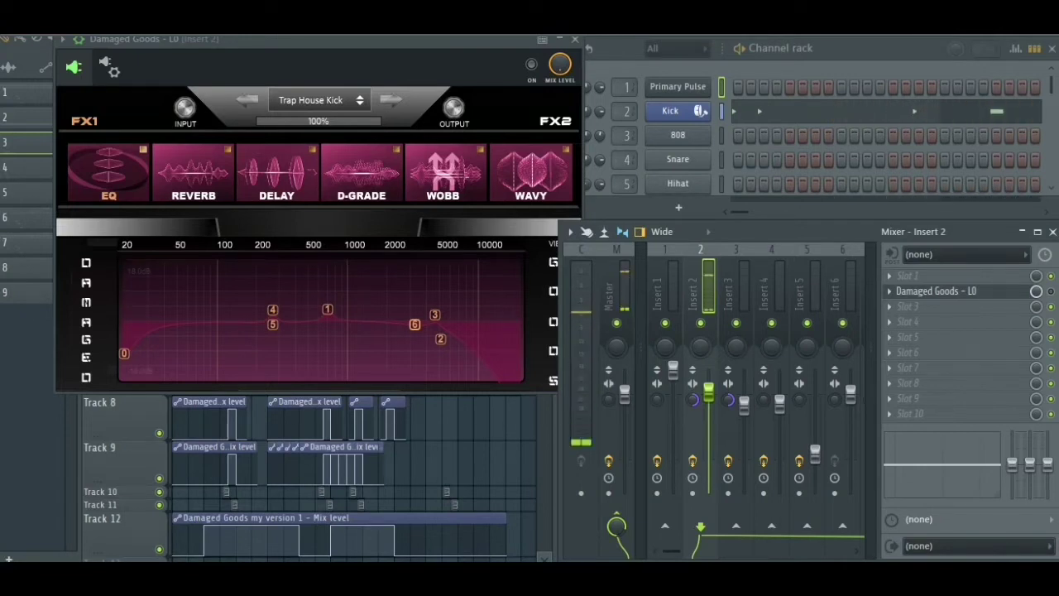
click(531, 65)
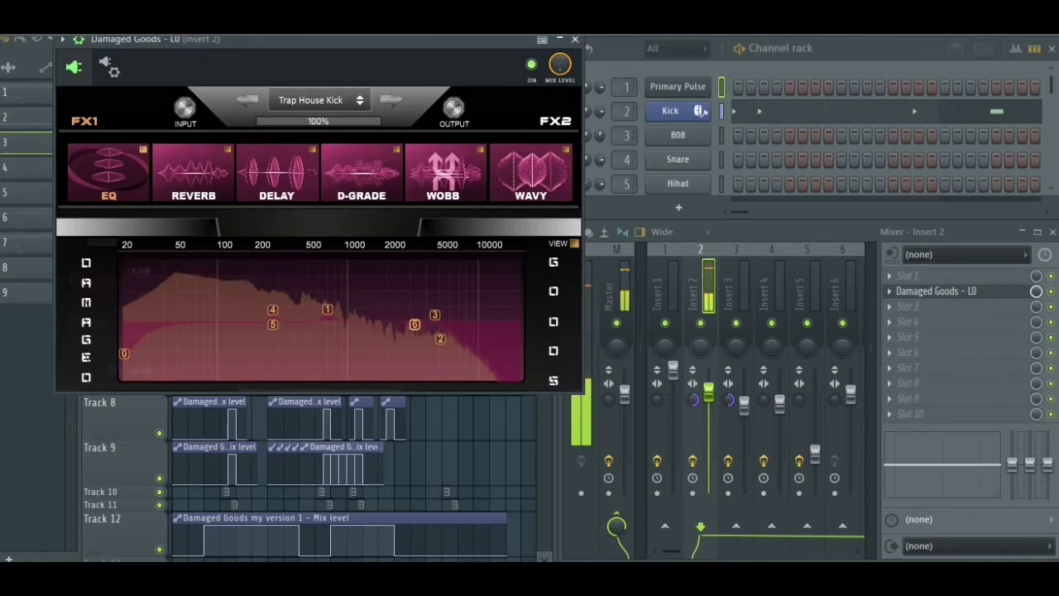
click(531, 64)
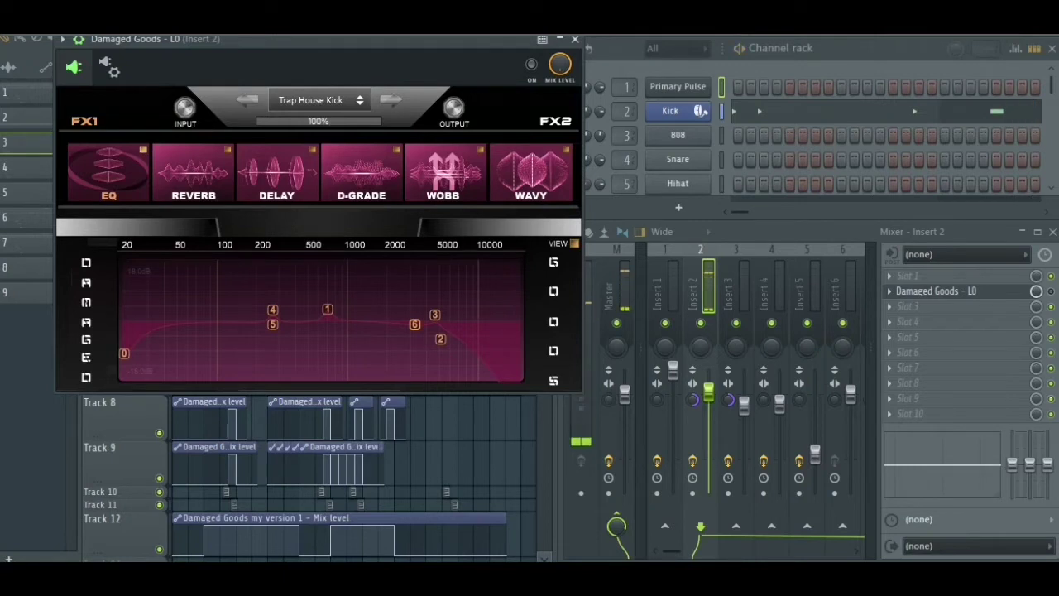
click(531, 66)
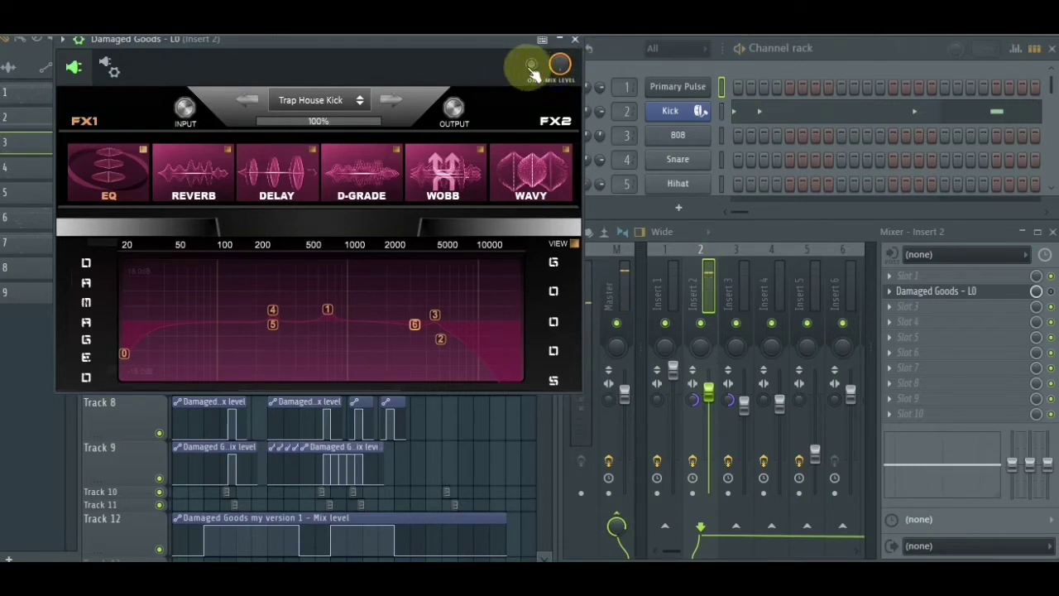
click(576, 40)
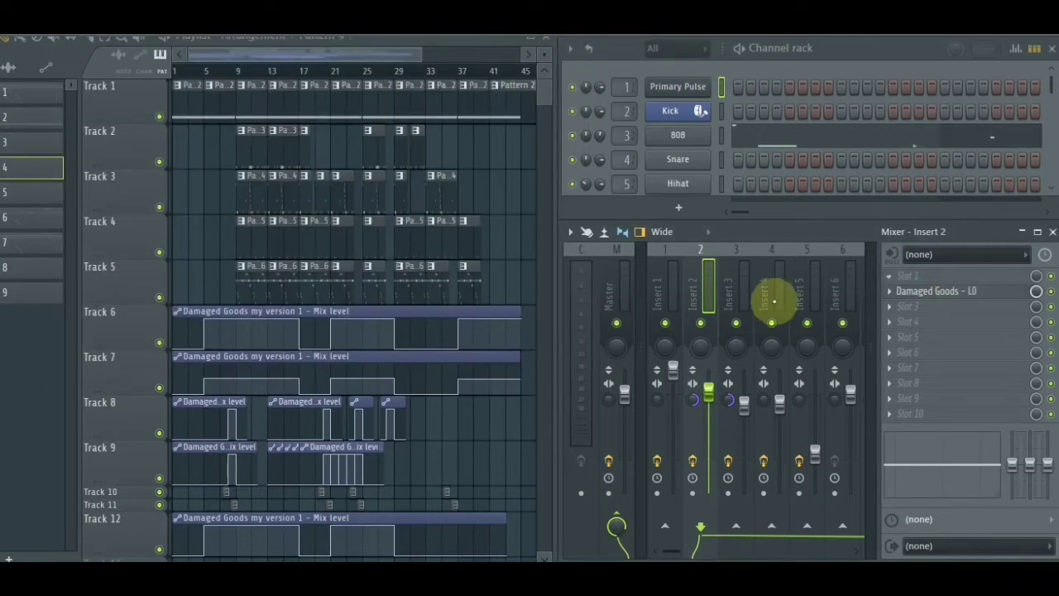
Step: Open Insert 3's Damaged Goods effect with the Goodness preset, hide its preset browser, and play the 808
click(728, 289)
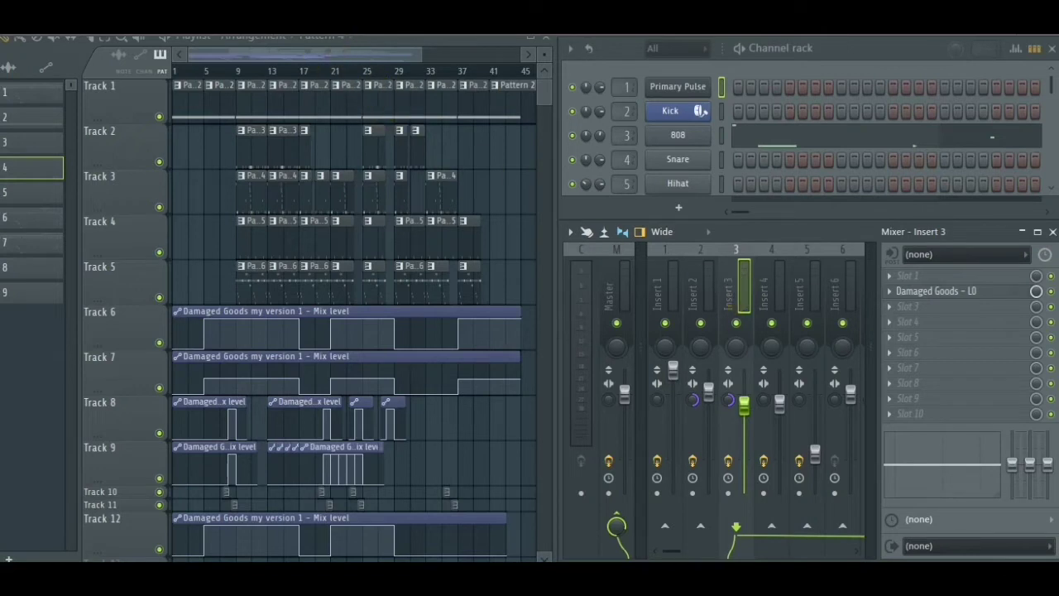
click(938, 292)
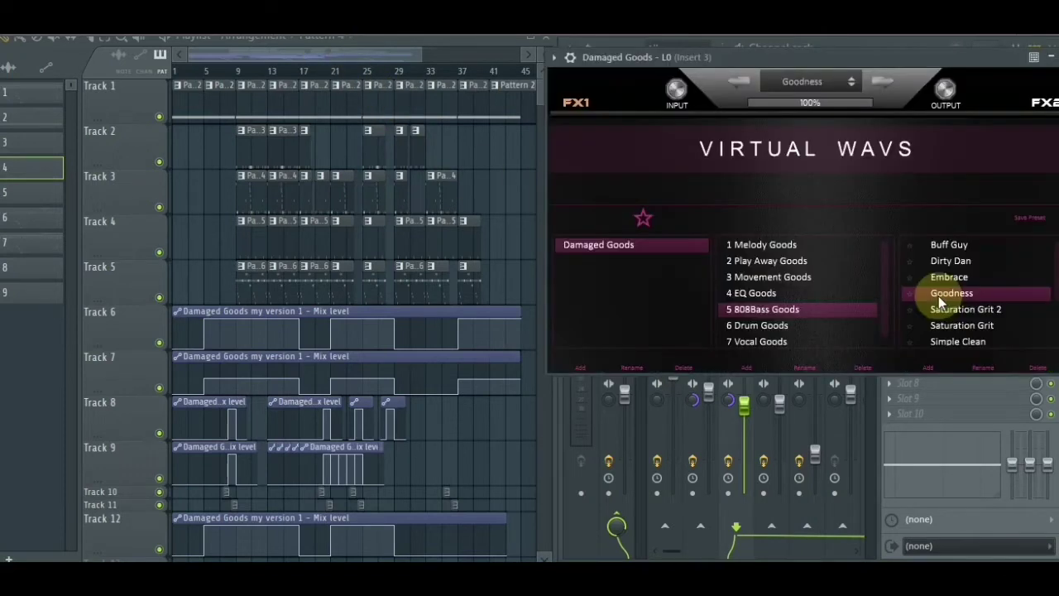
click(815, 81)
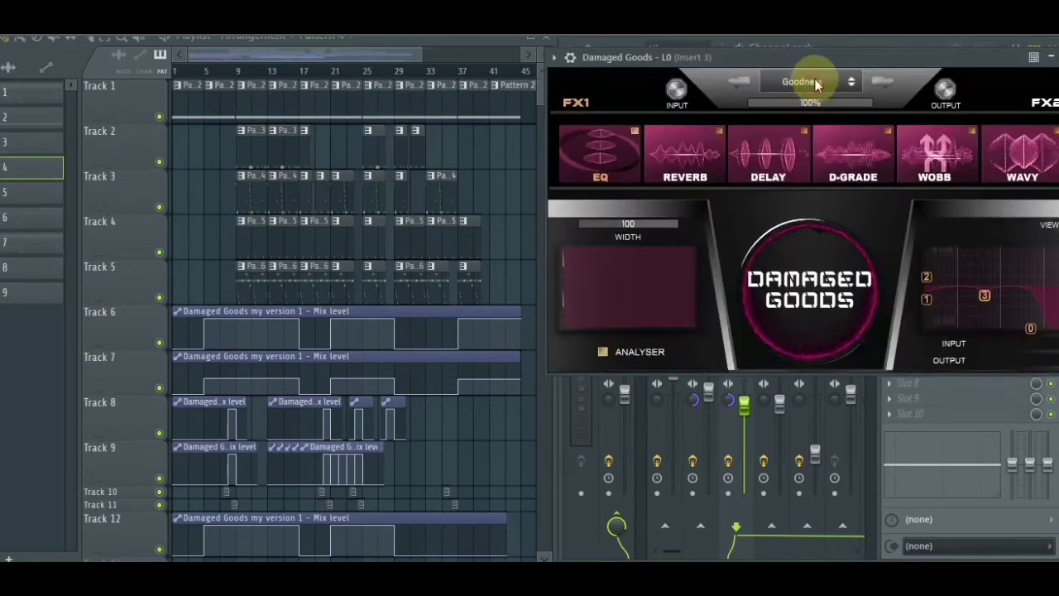
drag(824, 57, 357, 149)
key(space)
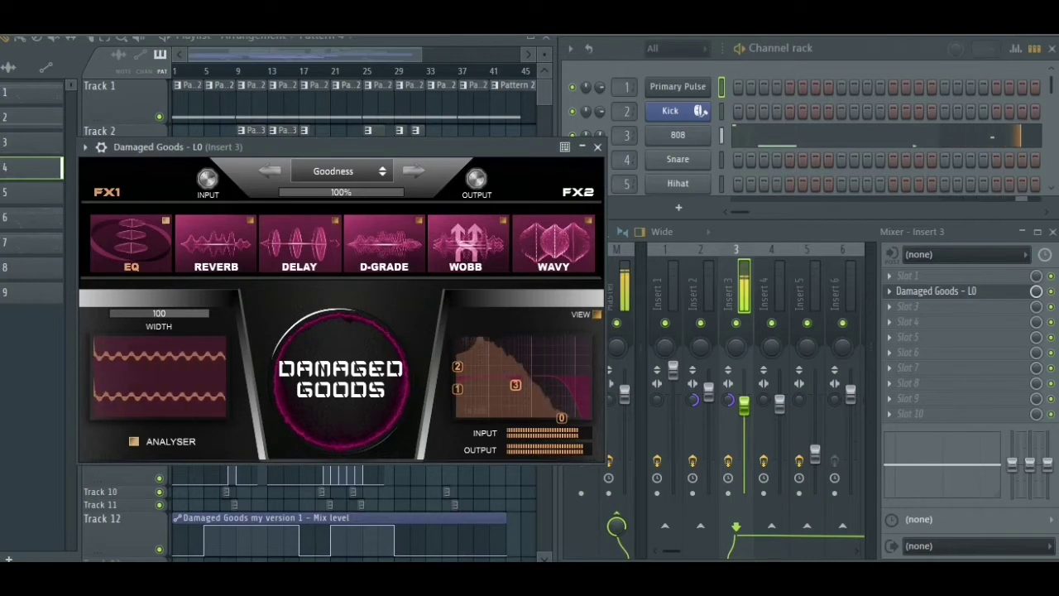
Step: Enlarge the EQ view of Insert 3's effect, compare the 808 with the effect bypassed and enabled, and close its window
click(595, 314)
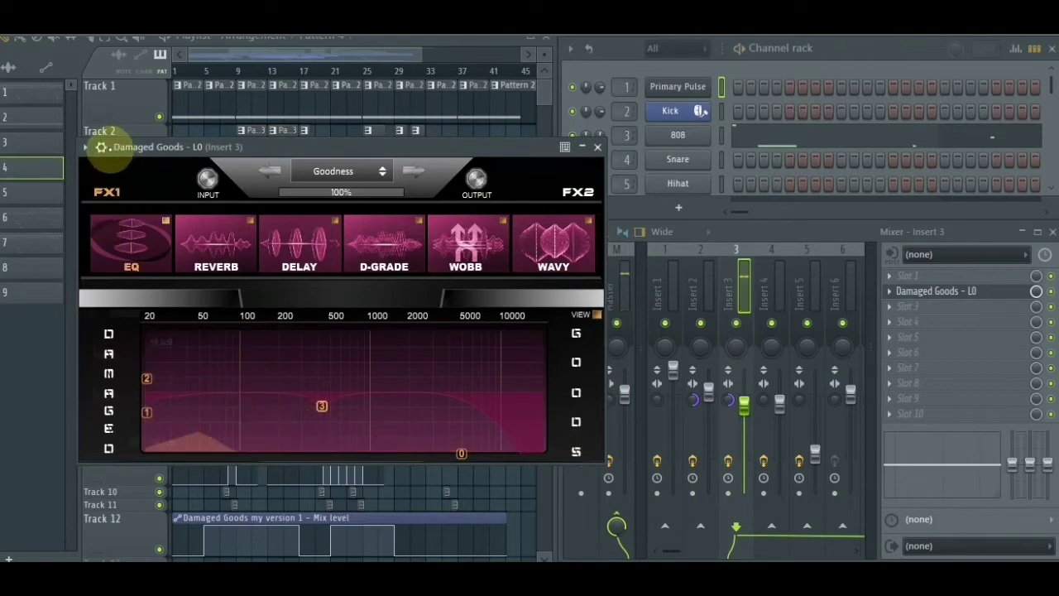
click(101, 146)
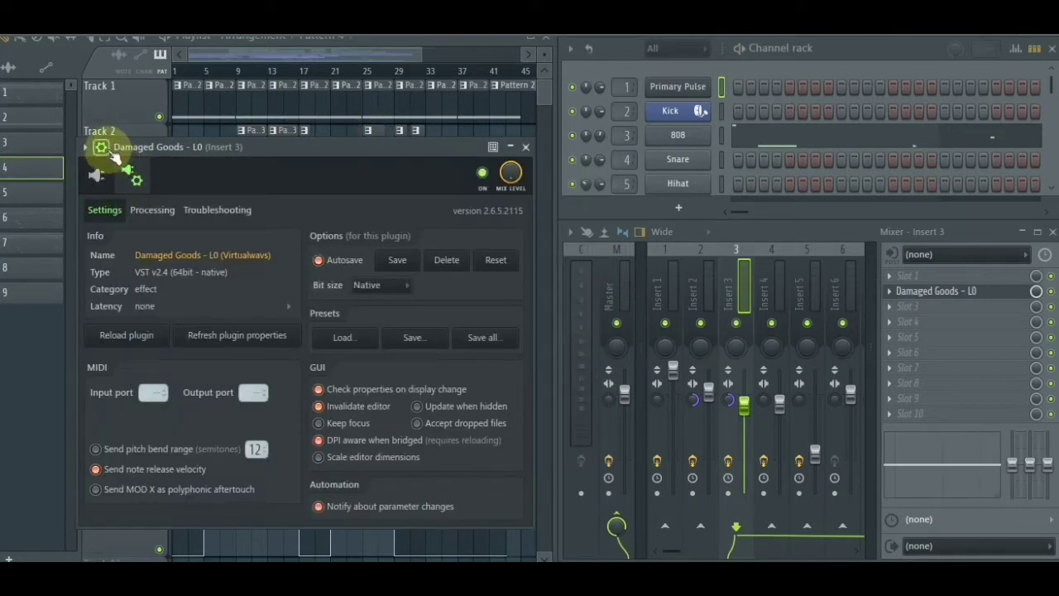
click(103, 149)
key(F9)
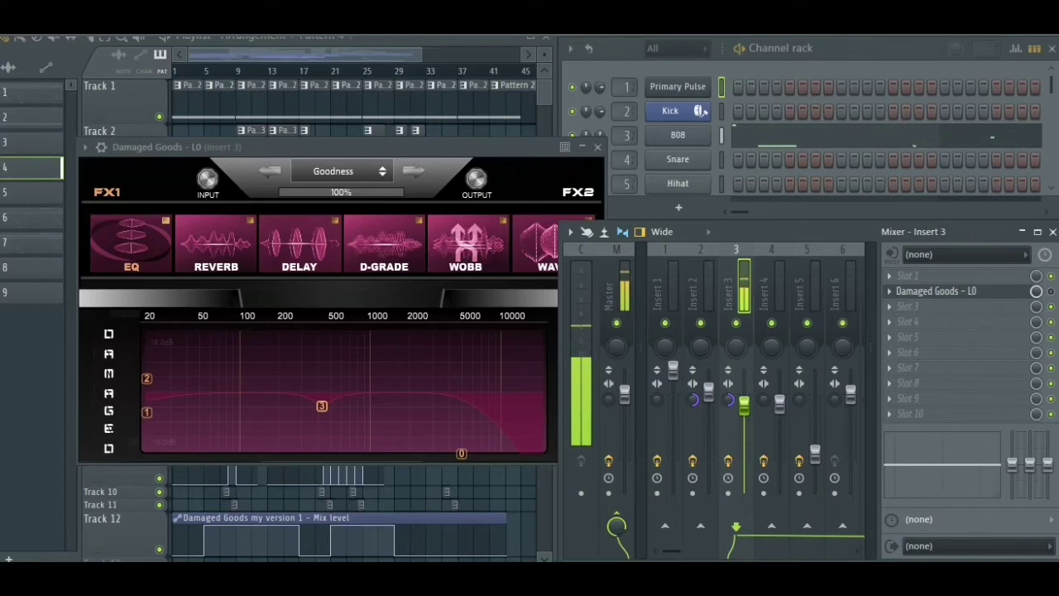
click(1050, 292)
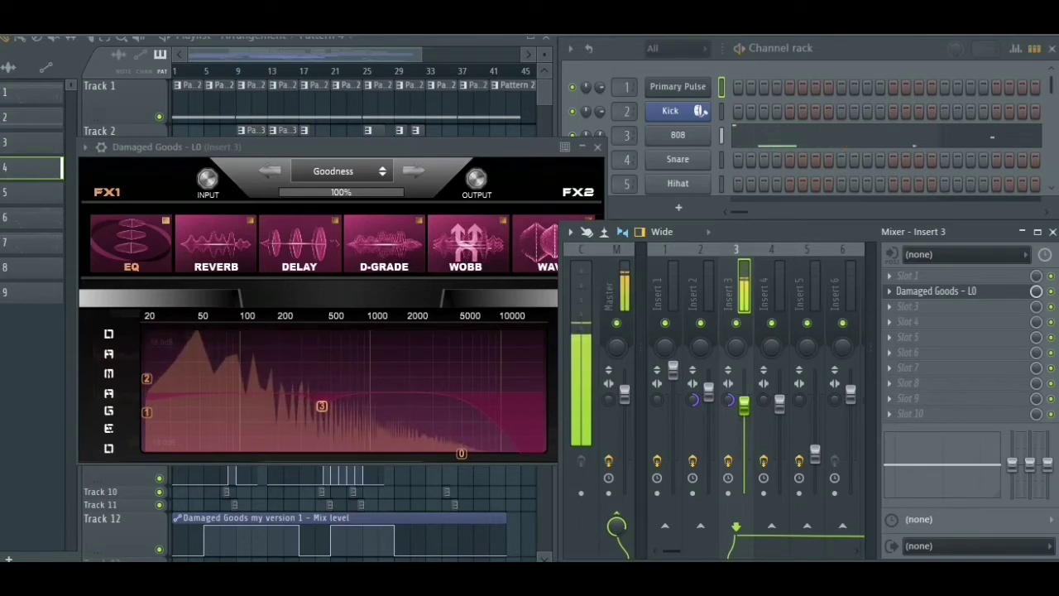
key(space)
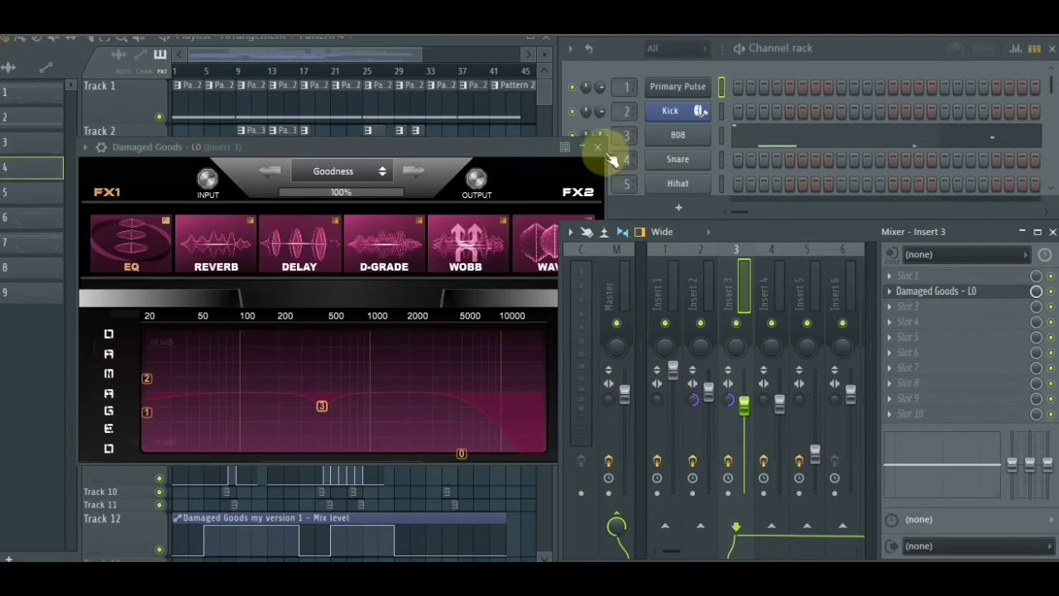
click(599, 147)
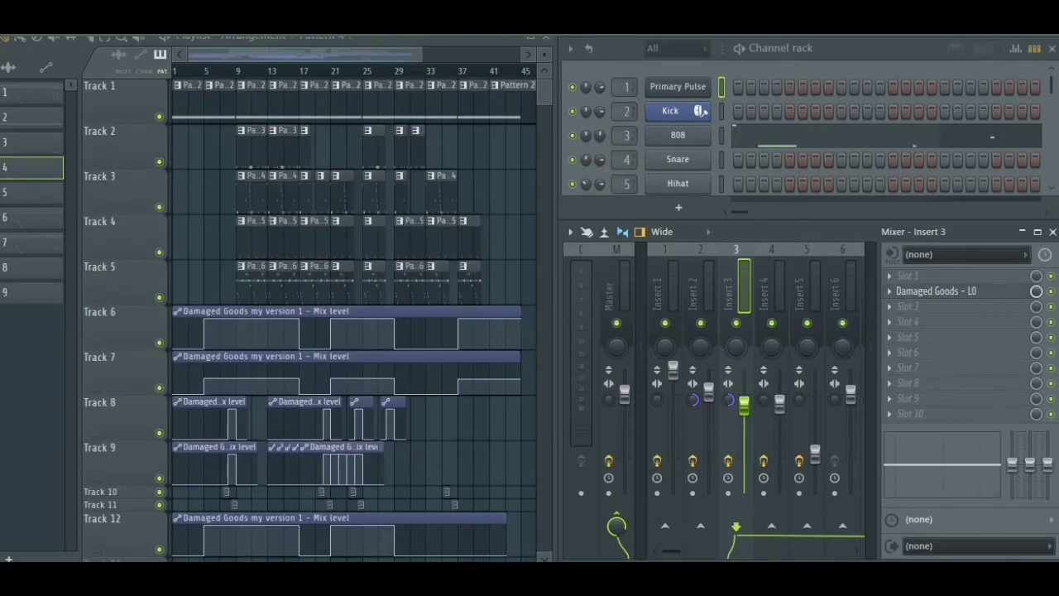
Step: Switch to pattern 5 and compare the snare with and without Insert 4's Damaged Goods effect on the Snare Touch 2 preset
key(KP_Add)
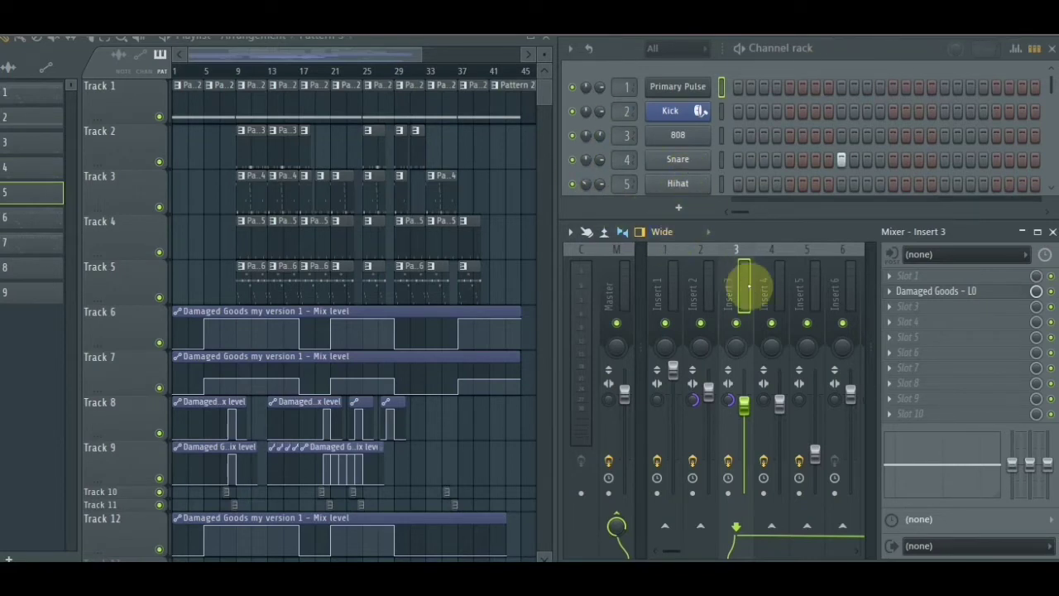
click(769, 289)
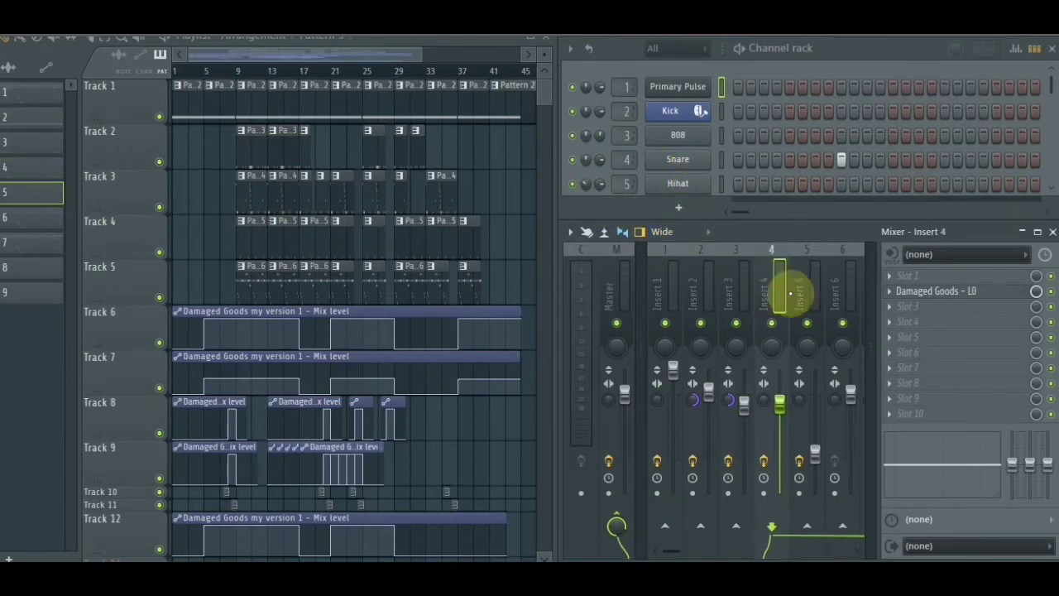
click(952, 291)
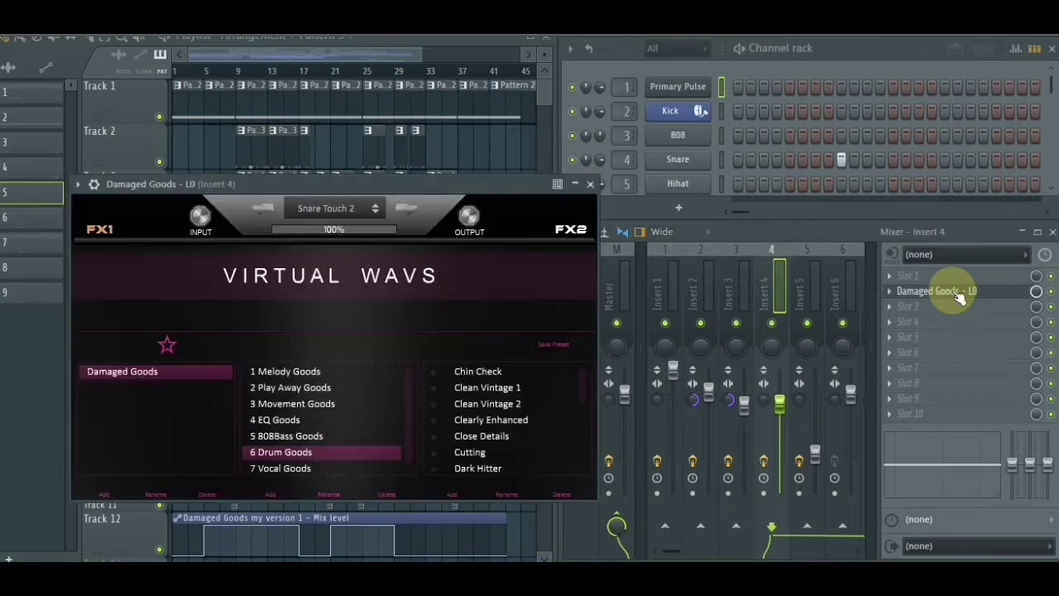
click(335, 210)
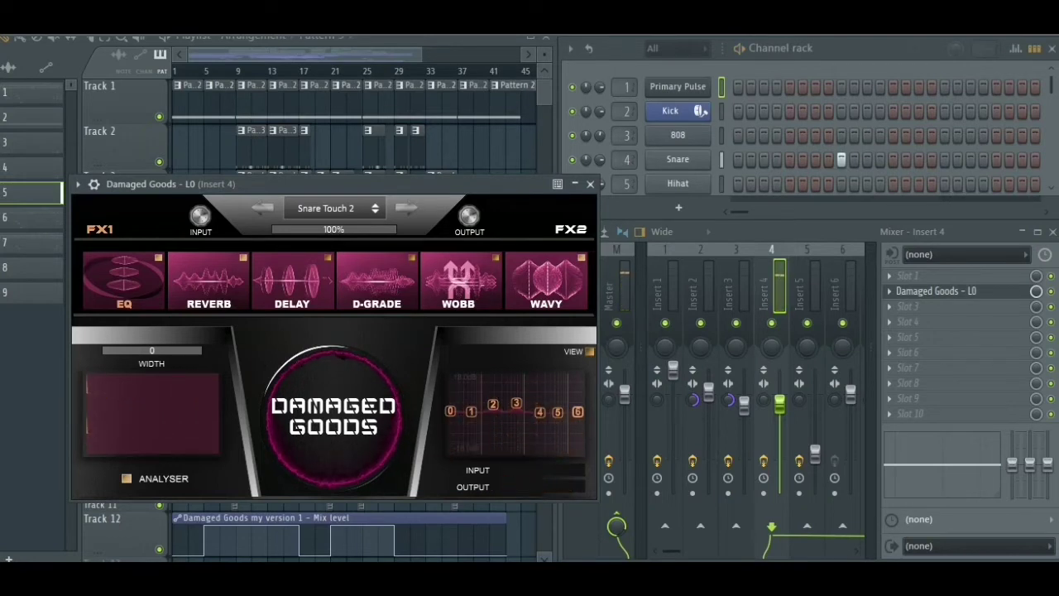
click(1052, 296)
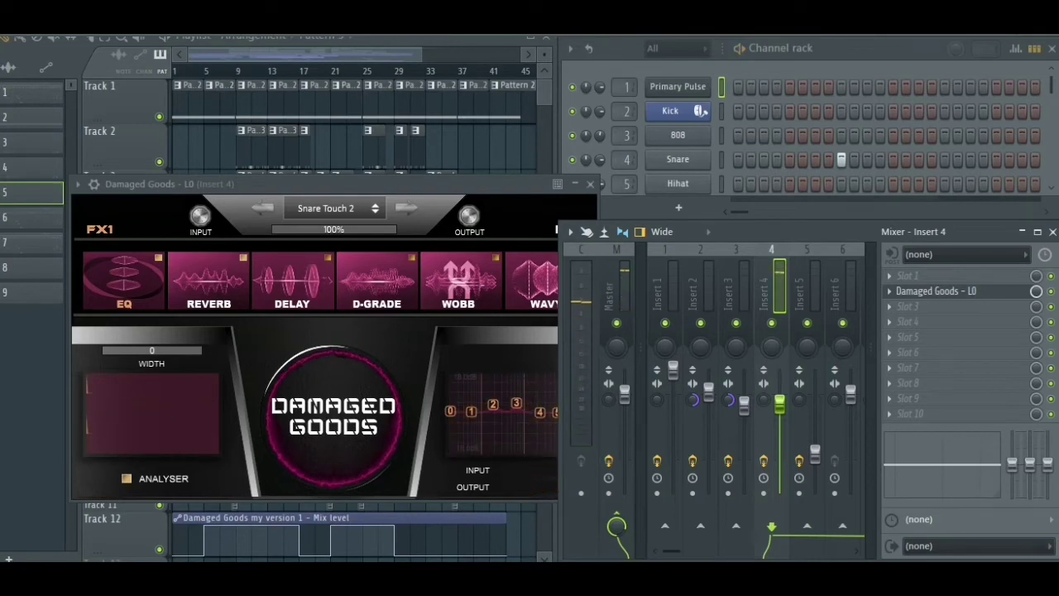
click(592, 185)
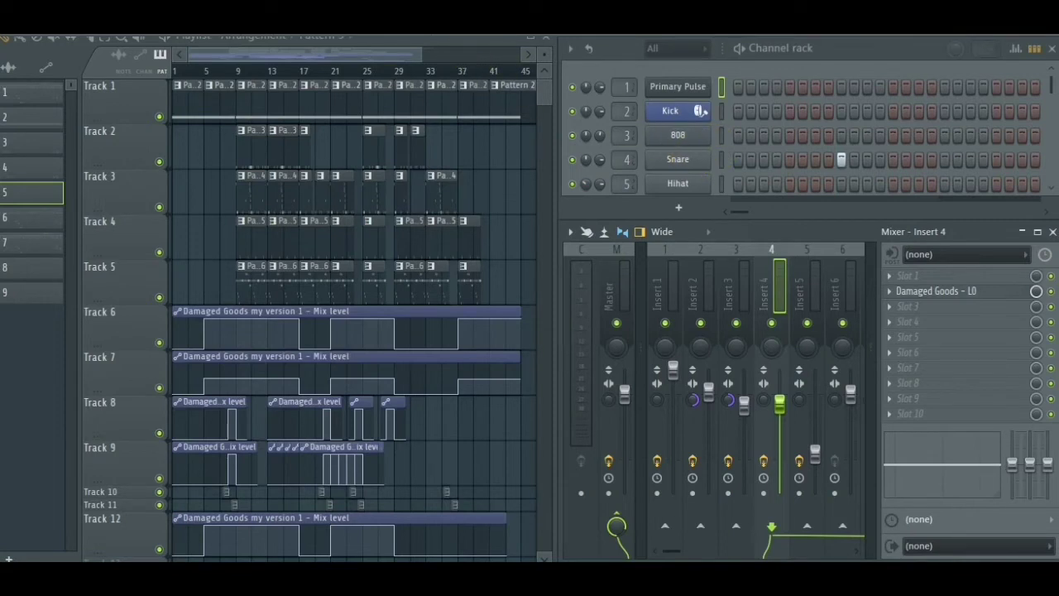
Step: Switch to pattern 6 and open Insert 5's Damaged Goods effect with an enlarged EQ view to audition the hi-hat
click(32, 216)
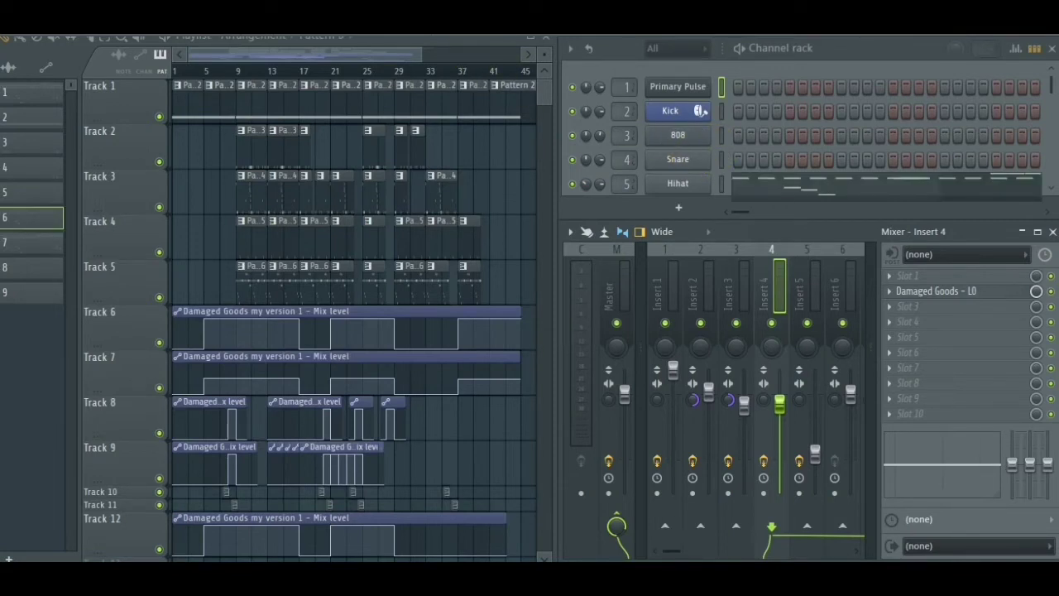
click(960, 292)
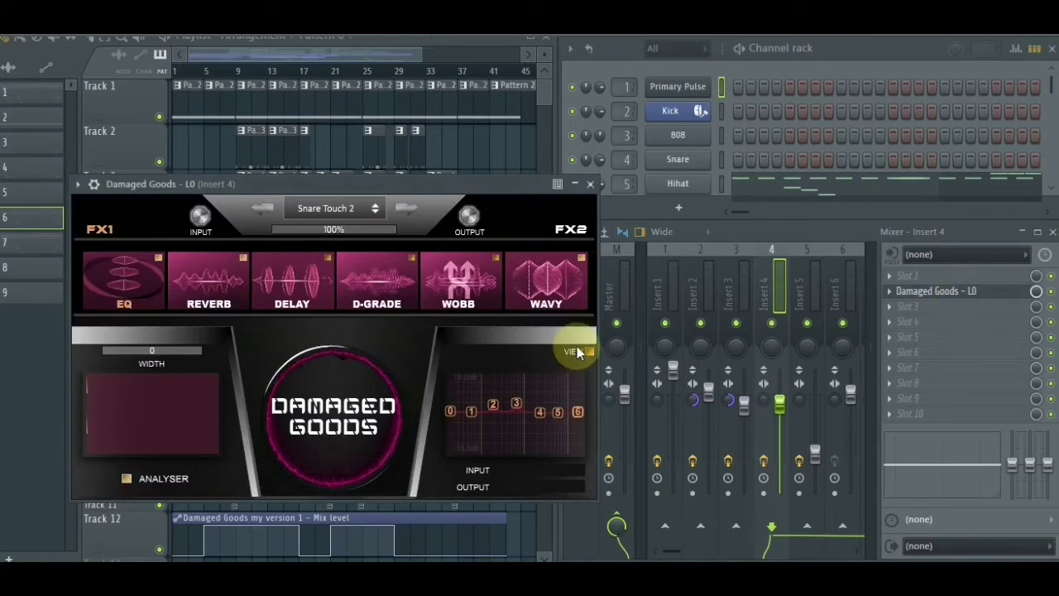
click(944, 294)
click(806, 288)
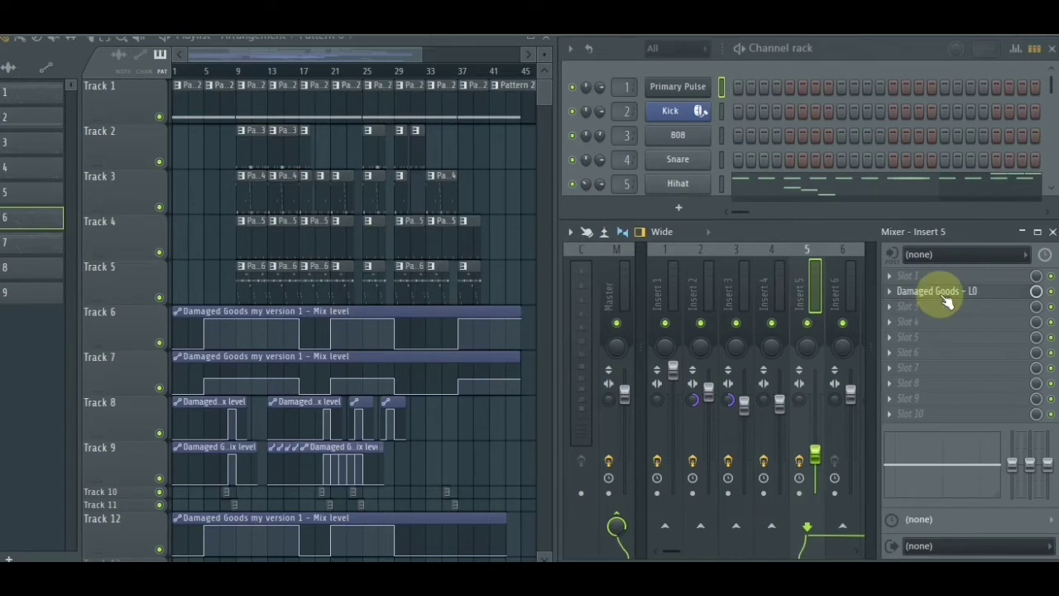
click(943, 292)
click(630, 302)
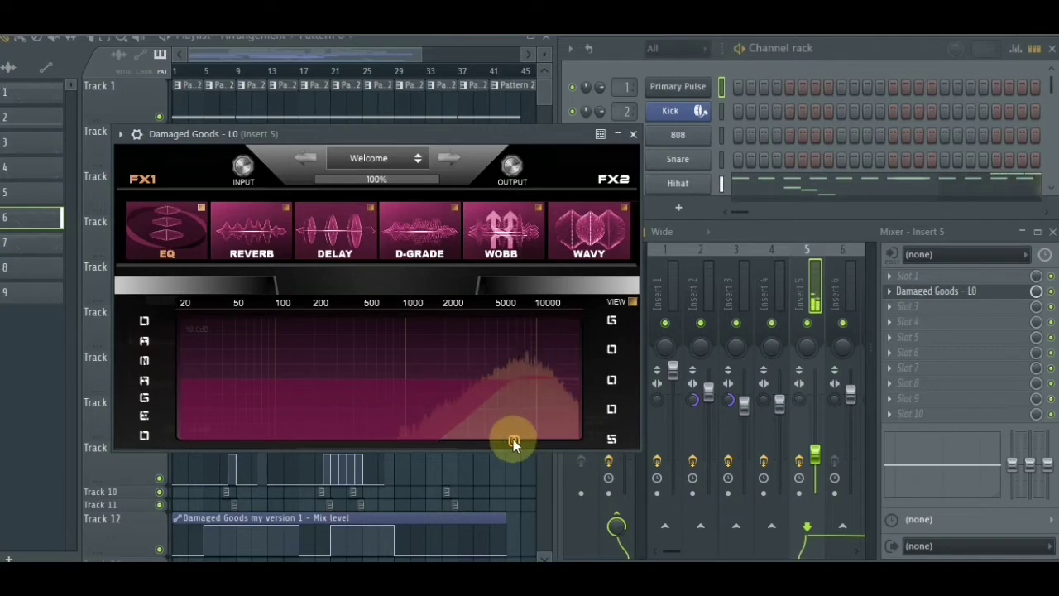
Step: Set the hi-hat's EQ point 1 near the high end, nudge low-cut point 0 slightly higher in frequency, and close the effect window
drag(537, 370, 570, 380)
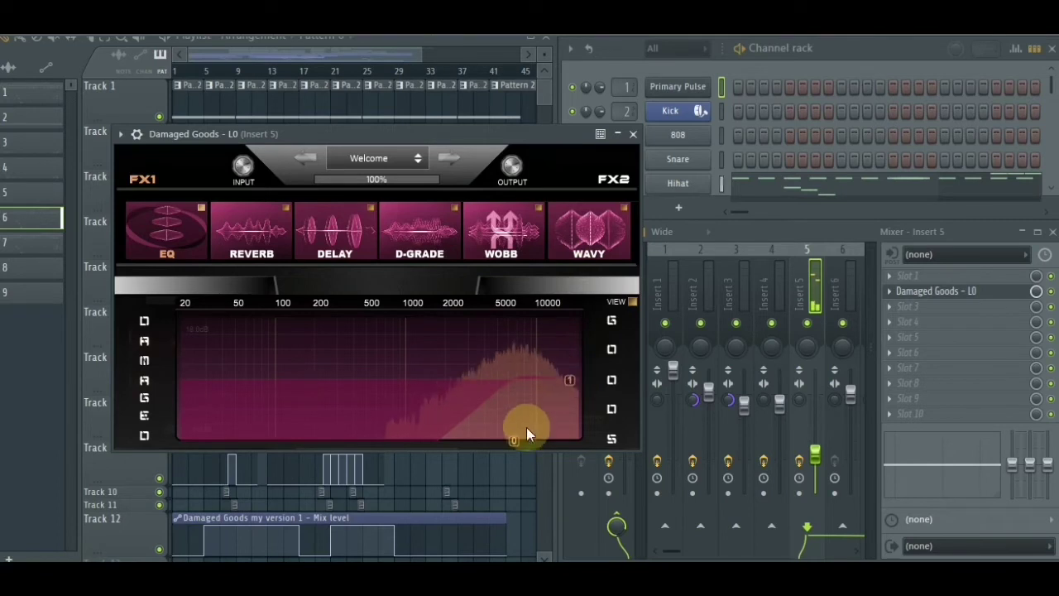
drag(513, 437, 519, 439)
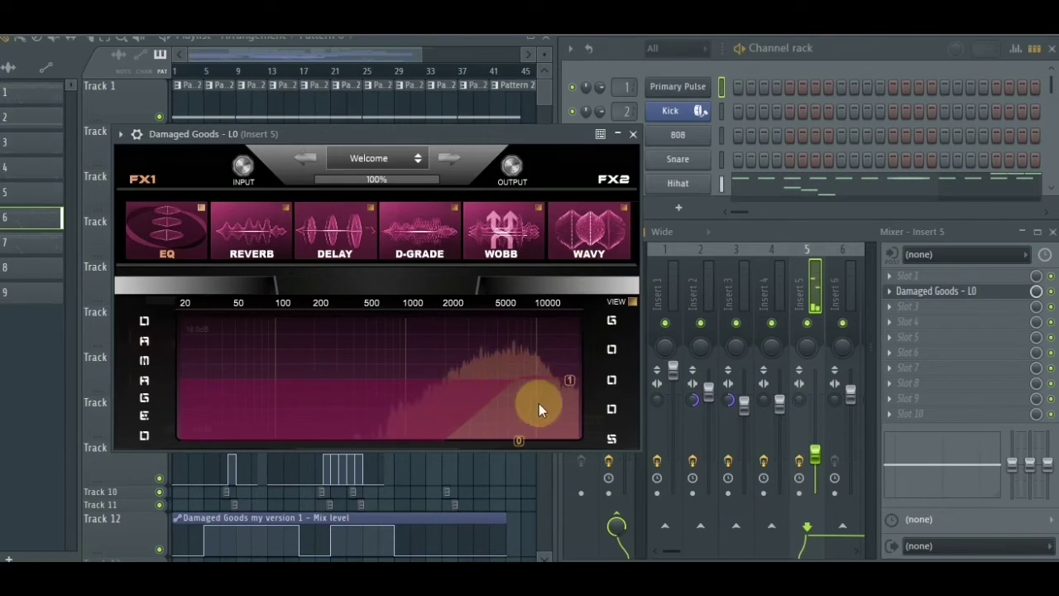
click(633, 134)
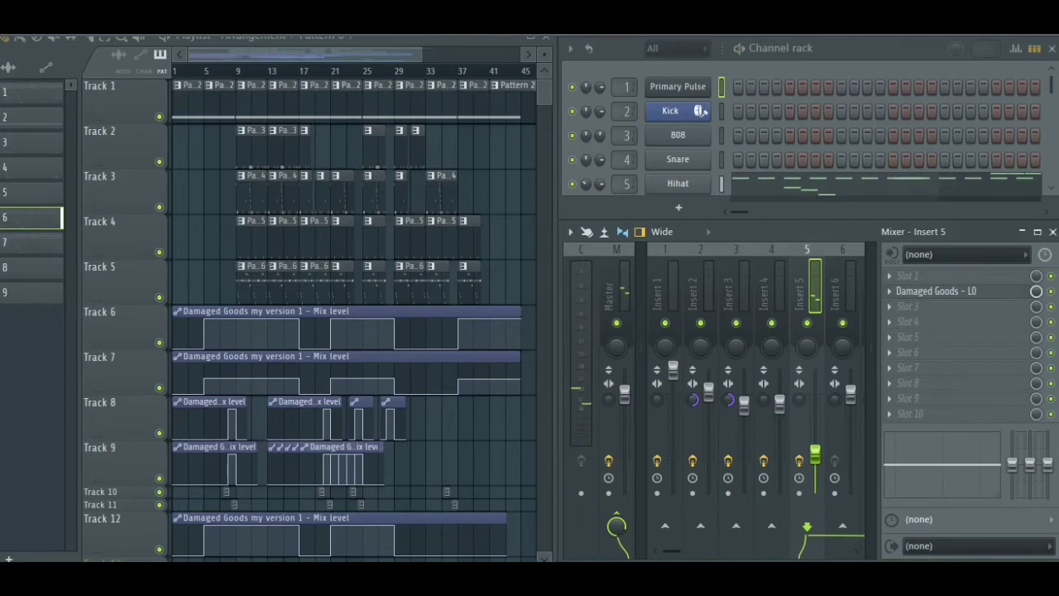
Step: Select the Master track and open its Damaged Goods effect with the 1 Mix Point 2 (Track) preset
click(618, 290)
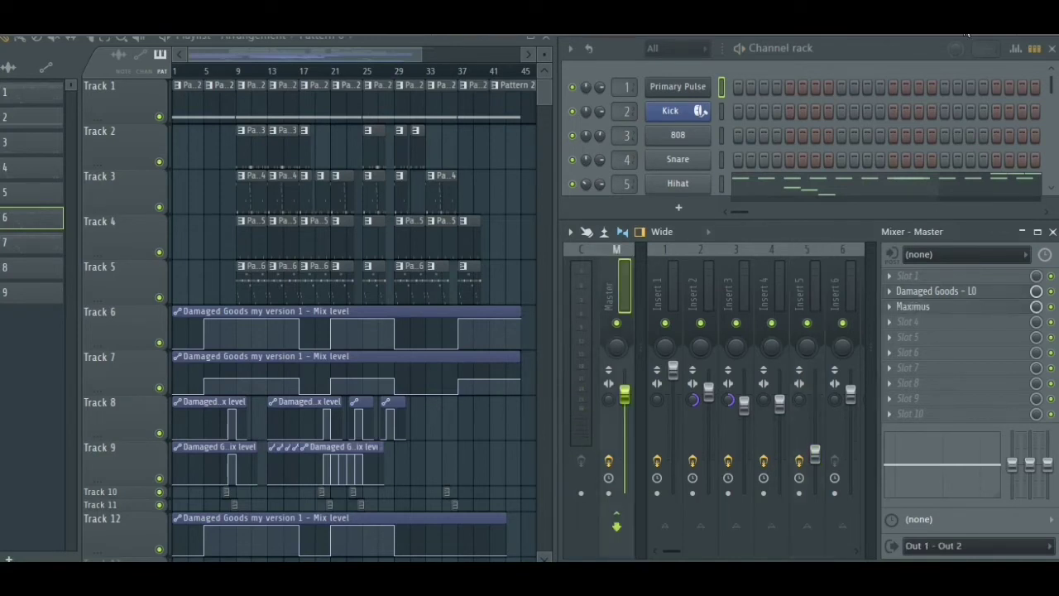
click(940, 289)
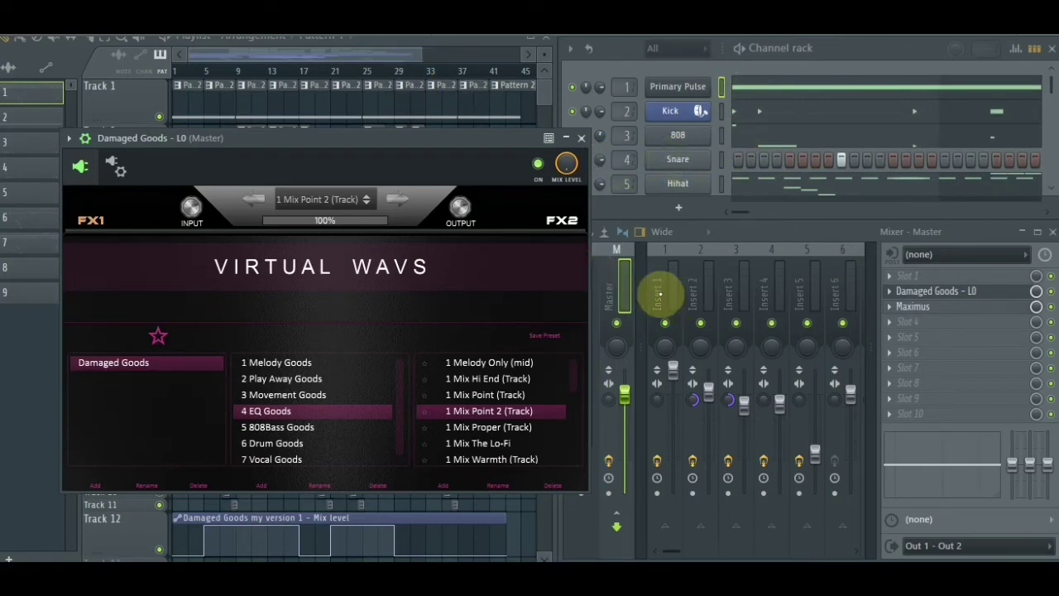
Step: Play the full arrangement from bar 1 in the playlist, showing bars 1 to 45, and return to Insert 5's Damaged Goods window
click(659, 294)
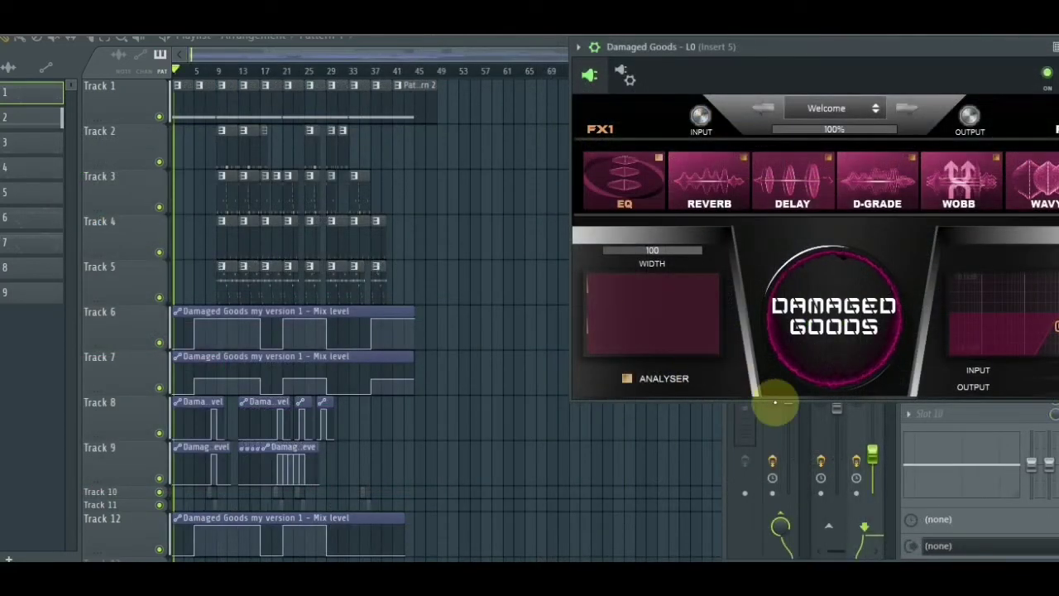
click(480, 56)
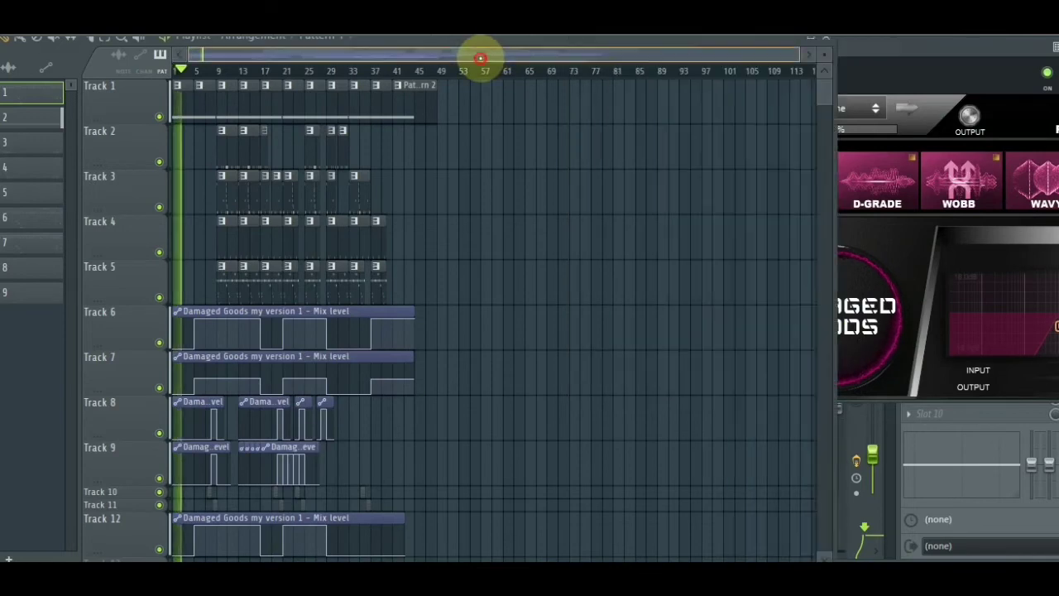
drag(799, 55, 641, 101)
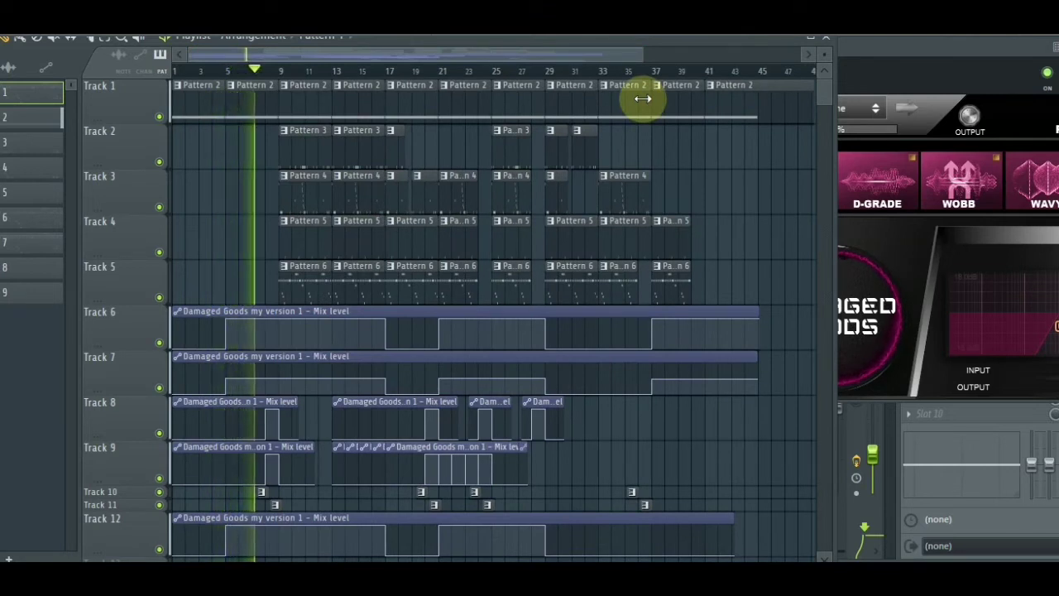
click(870, 50)
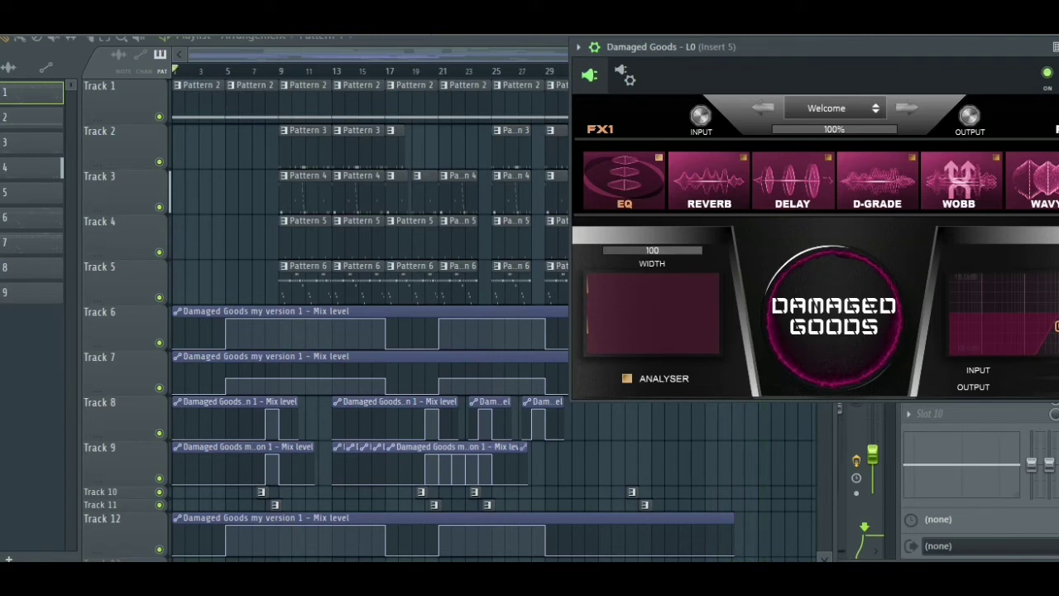
Step: Replay the whole song with all its pattern and mix level automation clips in view, and stop playback at the end
scroll(372, 314, down, 3)
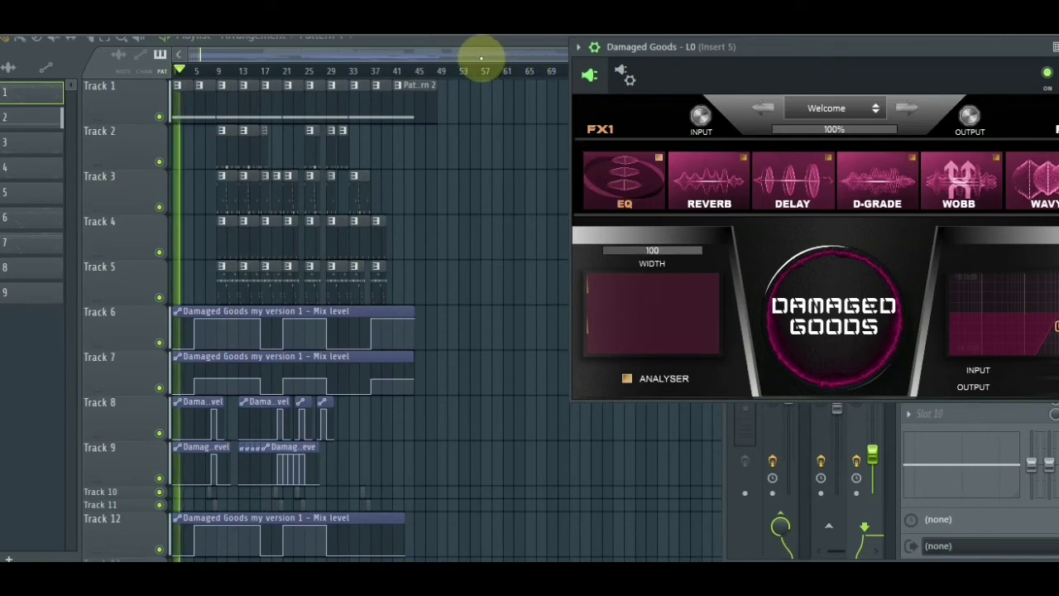
click(479, 56)
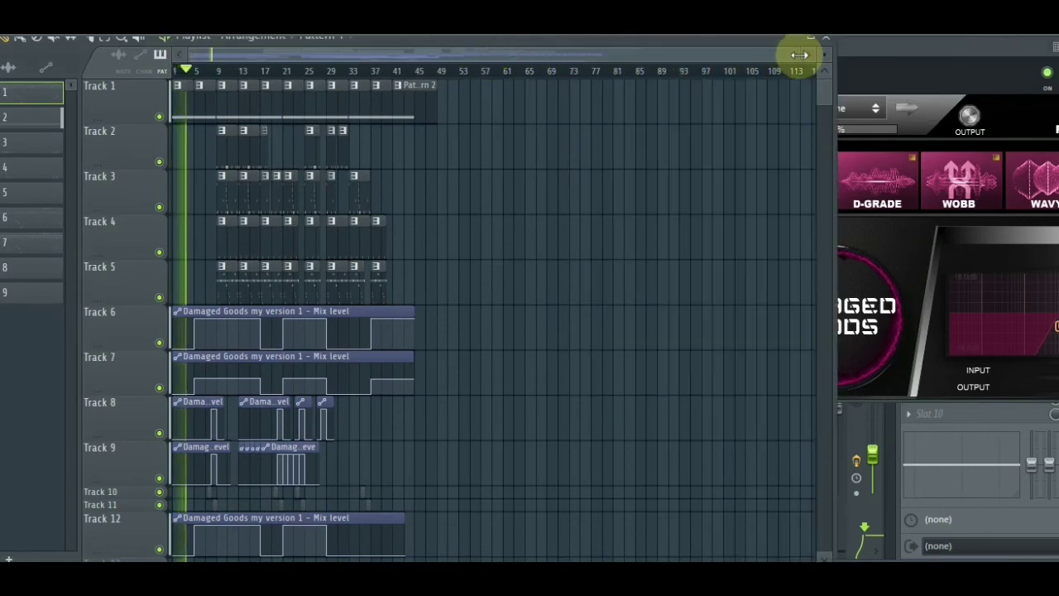
drag(799, 52, 643, 102)
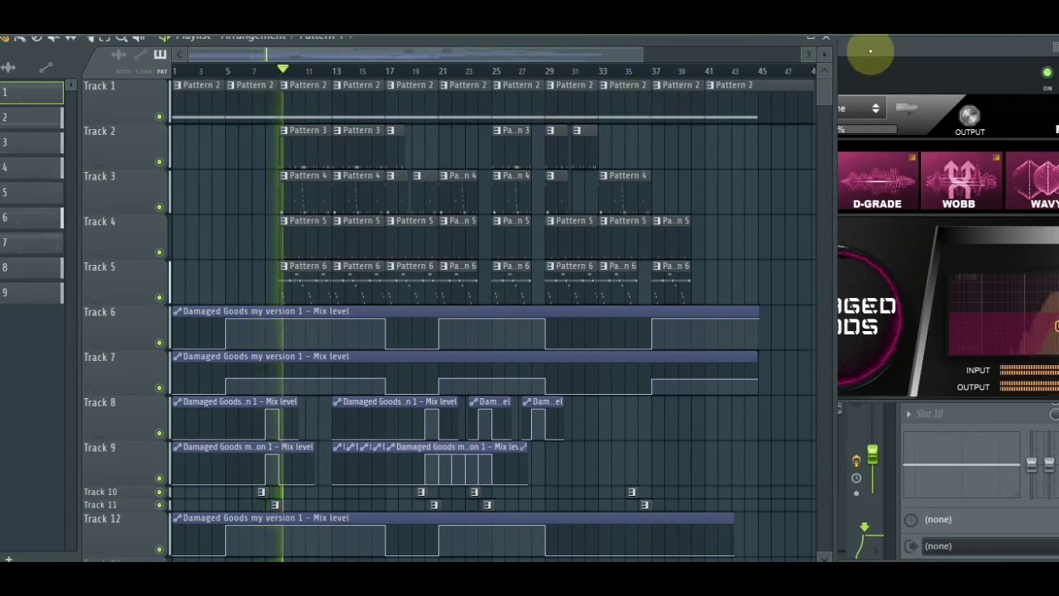
click(870, 51)
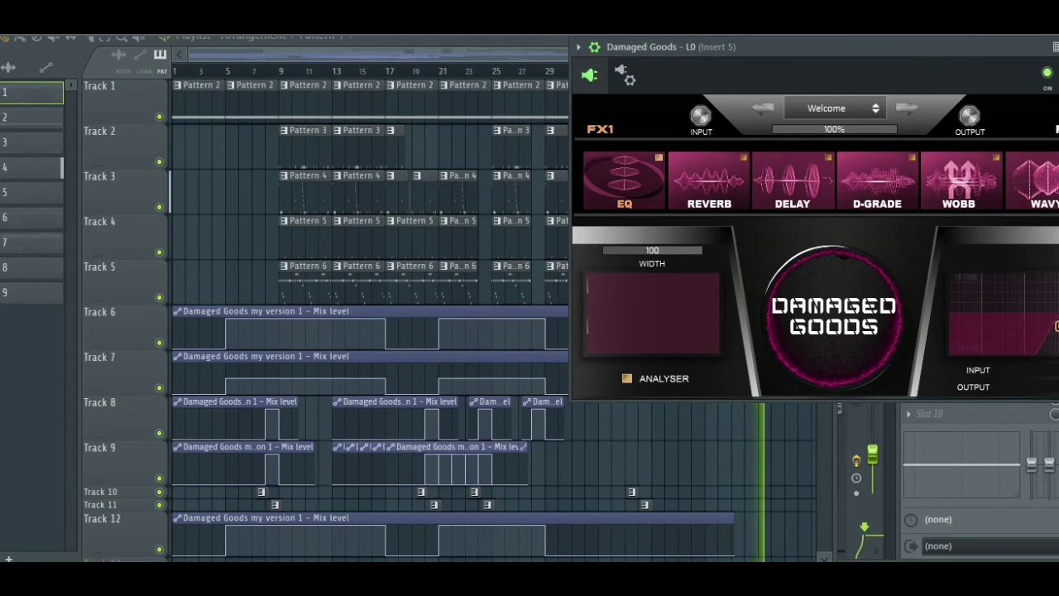
key(space)
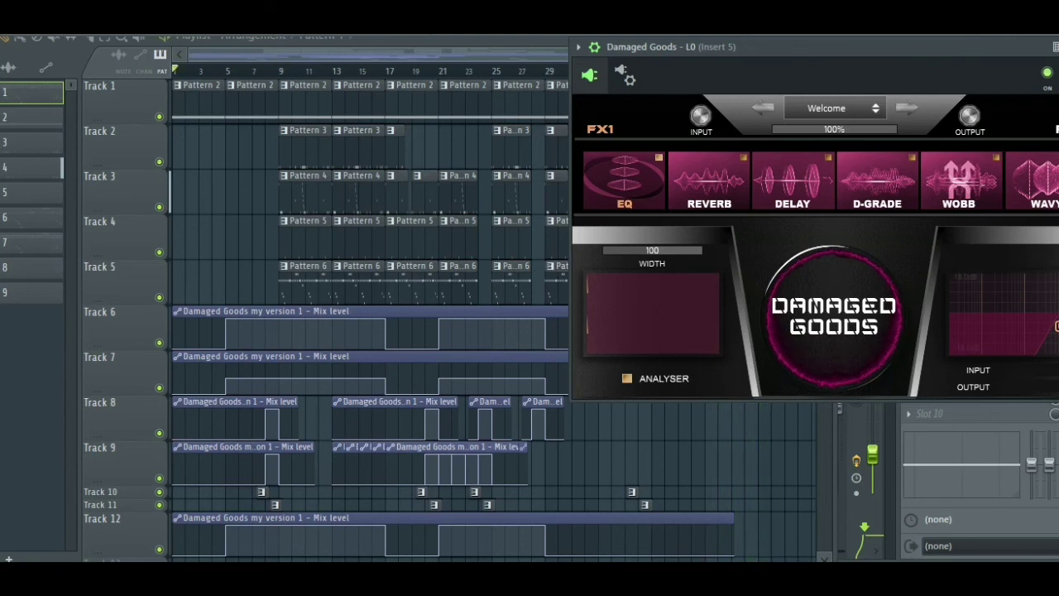